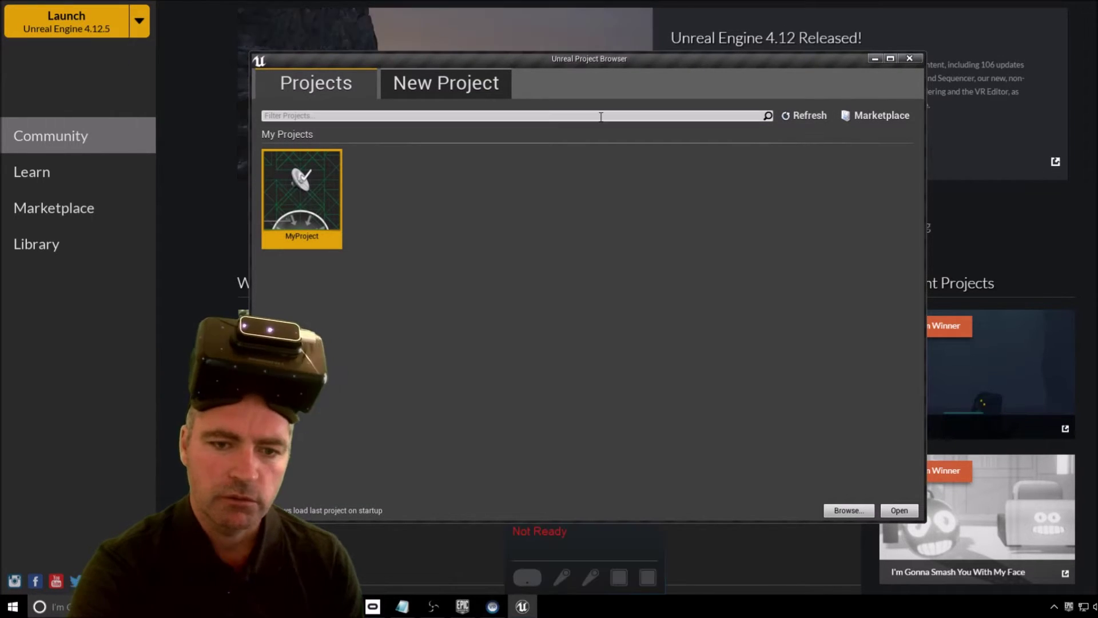
Step: Create a new blank Blueprint project named MyProject2 for Desktop / Console with Maximum Quality and starter content
{"action": "left_click_drag", "start_coordinate": [460, 67], "coordinate": [395, 42]}
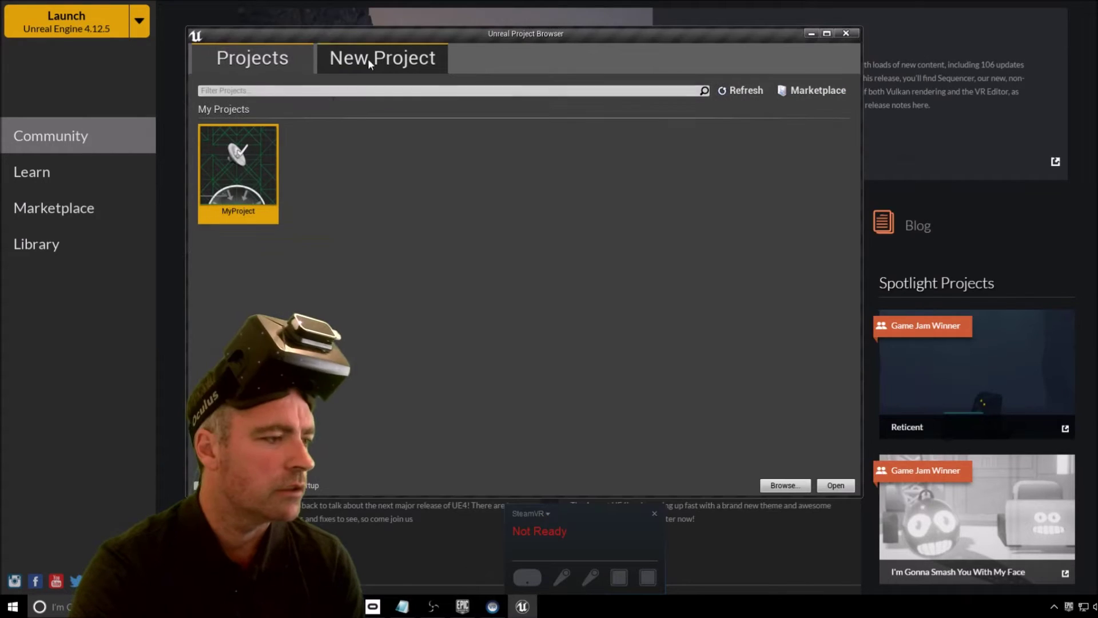
{"action": "left_click", "coordinate": [388, 61]}
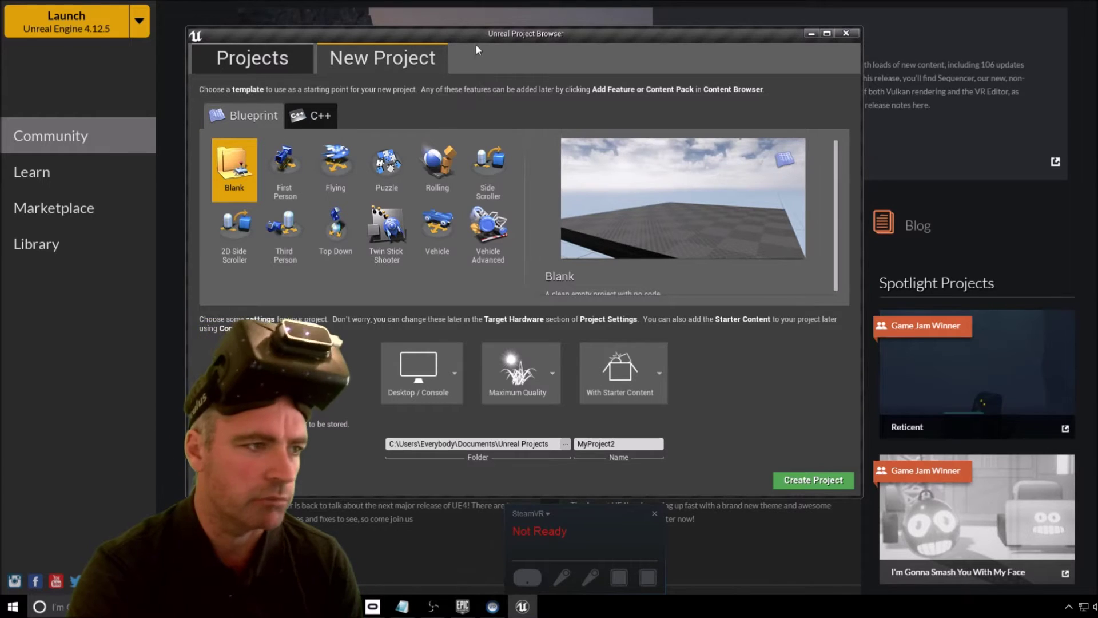
{"action": "left_click_drag", "start_coordinate": [479, 41], "coordinate": [623, 23]}
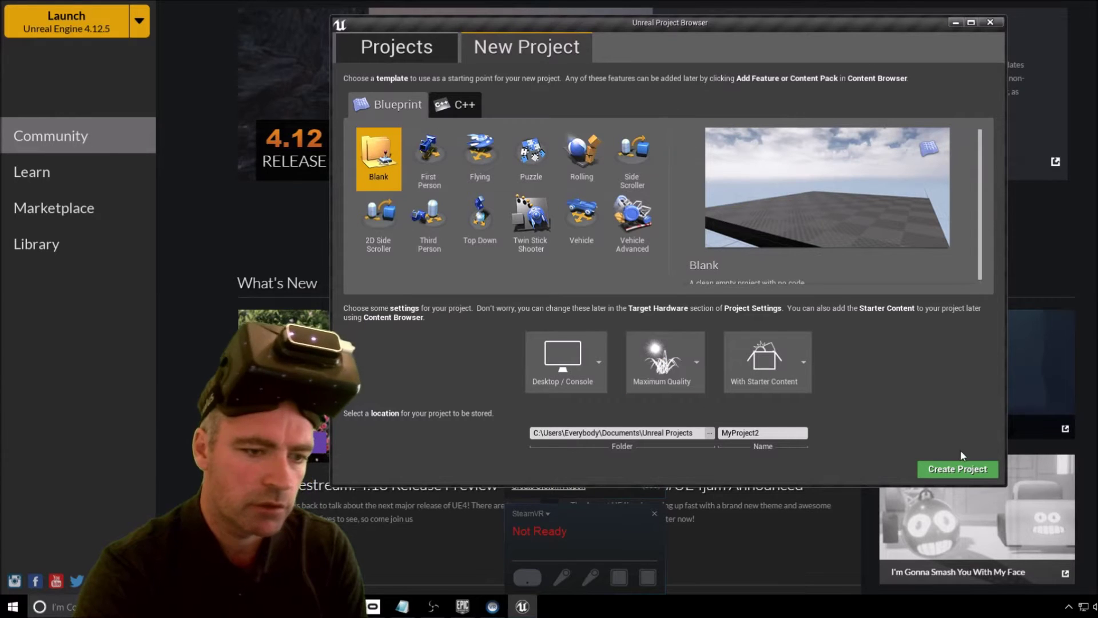
{"action": "left_click", "coordinate": [956, 470]}
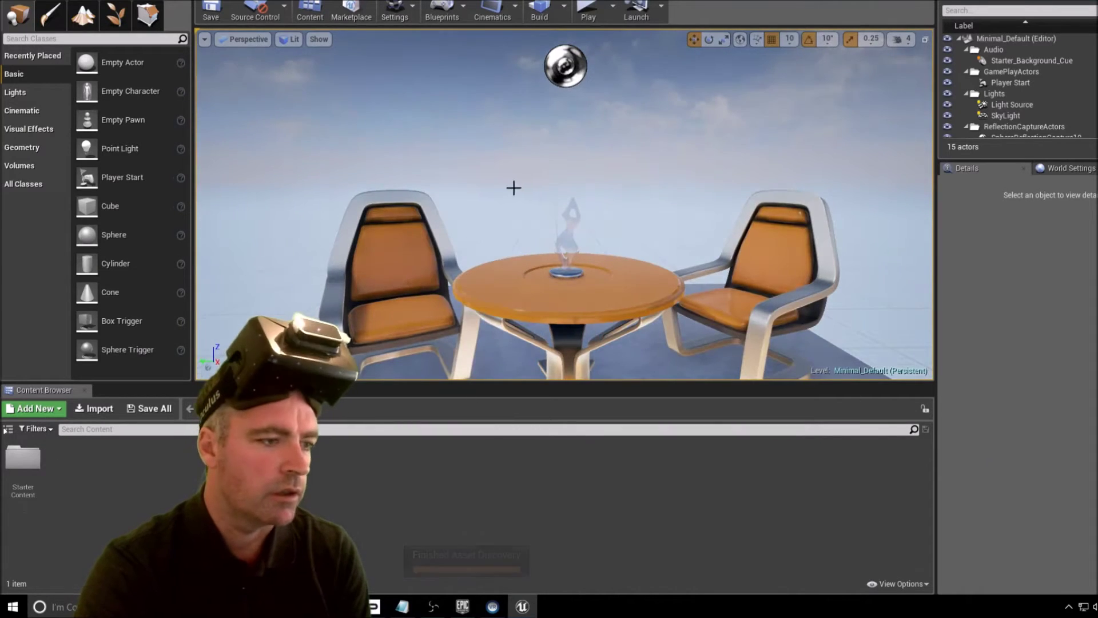
Step: Delete both chairs and the table from the level
{"action": "scroll", "coordinate": [578, 218], "scroll_direction": "down", "scroll_amount": 5}
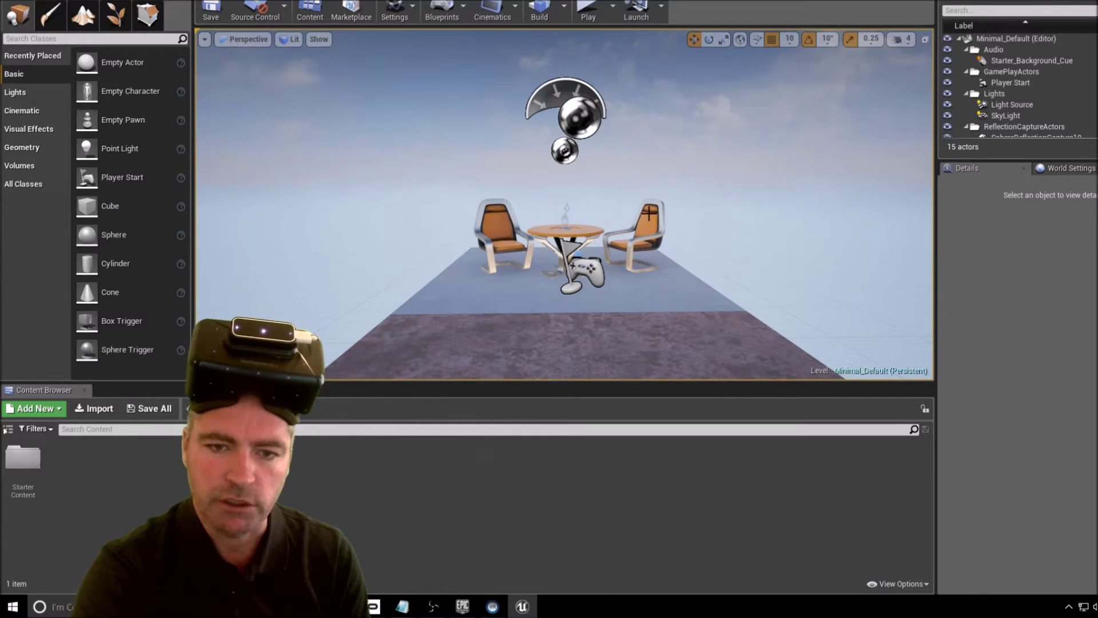
{"action": "scroll", "coordinate": [649, 213], "scroll_direction": "up", "scroll_amount": 2}
{"action": "left_click", "coordinate": [488, 227]}
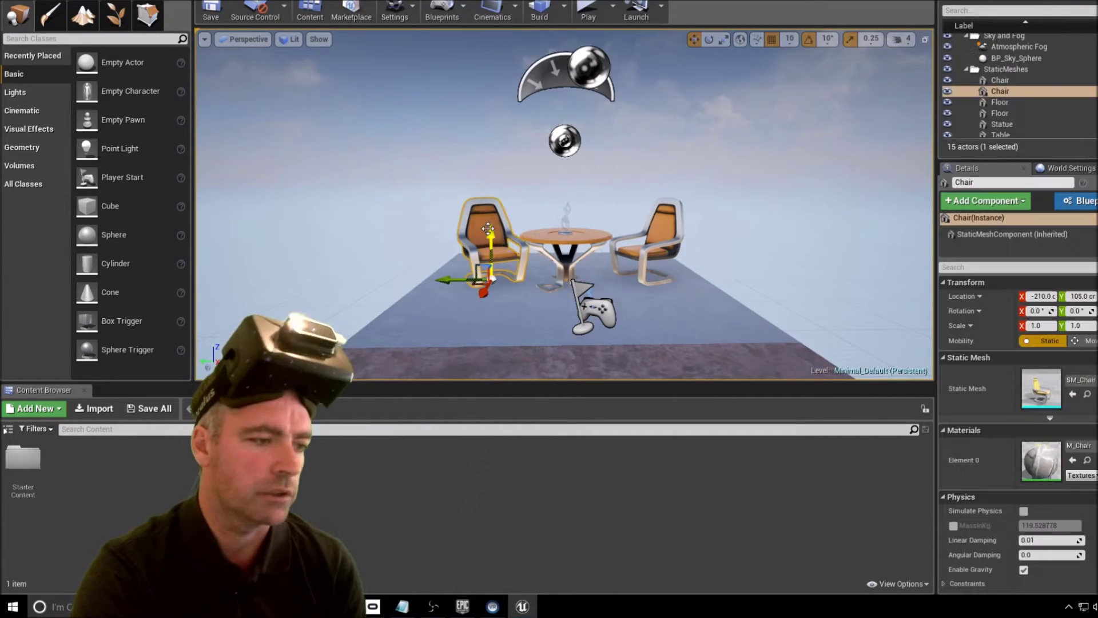
{"action": "key", "text": "Delete"}
{"action": "left_click", "coordinate": [564, 234]}
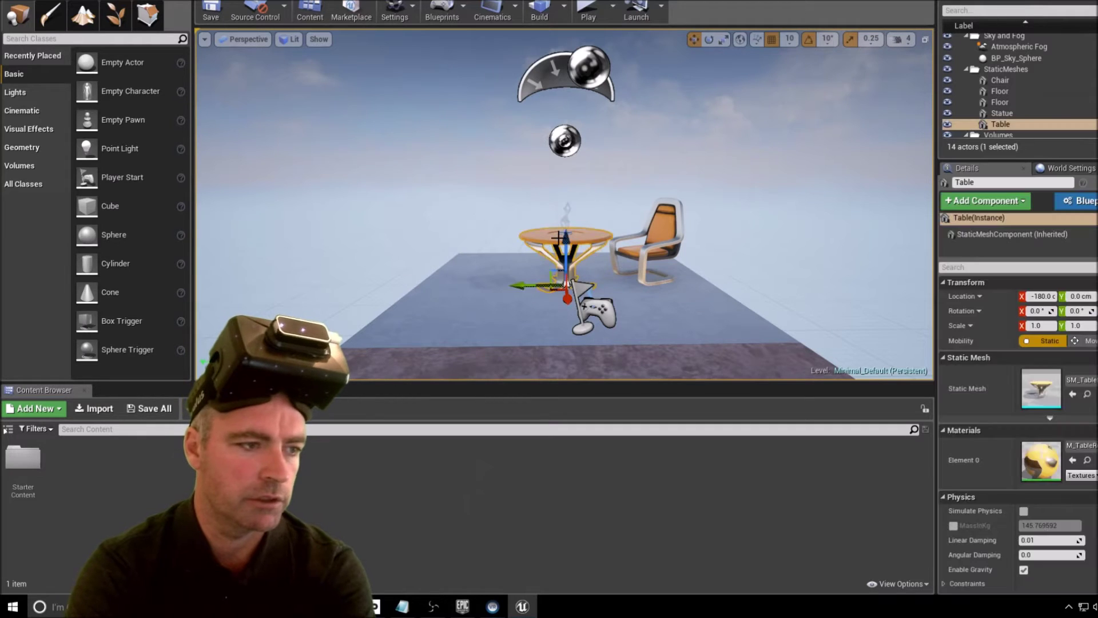
{"action": "key", "text": "Delete"}
{"action": "left_click", "coordinate": [647, 232]}
{"action": "key", "text": "Delete"}
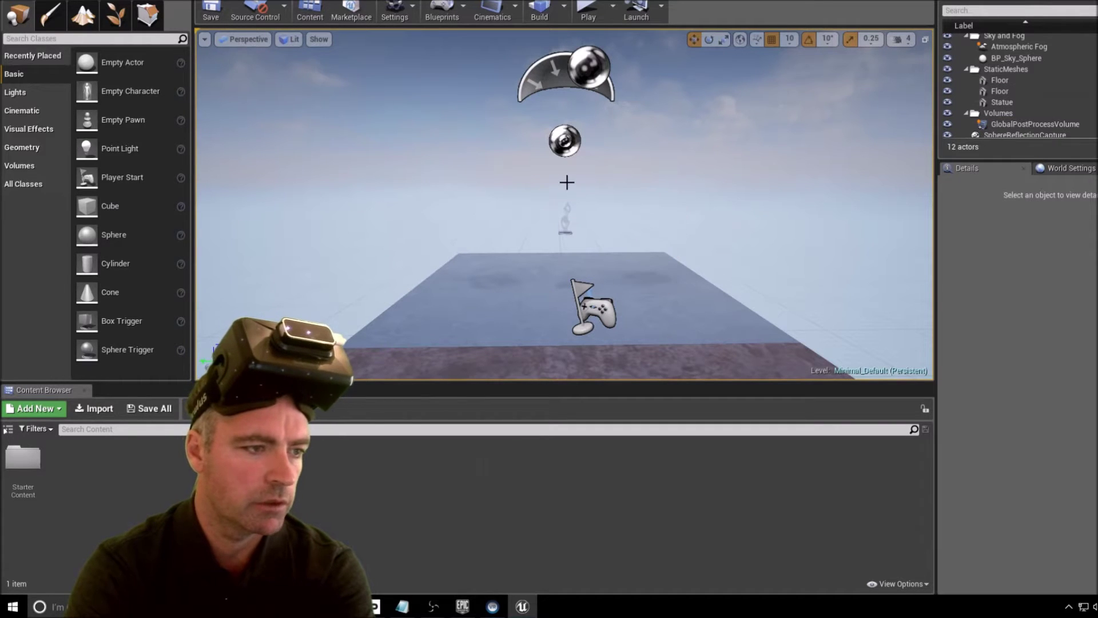
Step: Delete the statue and the two sphere reflection captures above the floor
{"action": "left_click", "coordinate": [567, 213]}
{"action": "key", "text": "Delete"}
{"action": "left_click", "coordinate": [572, 148]}
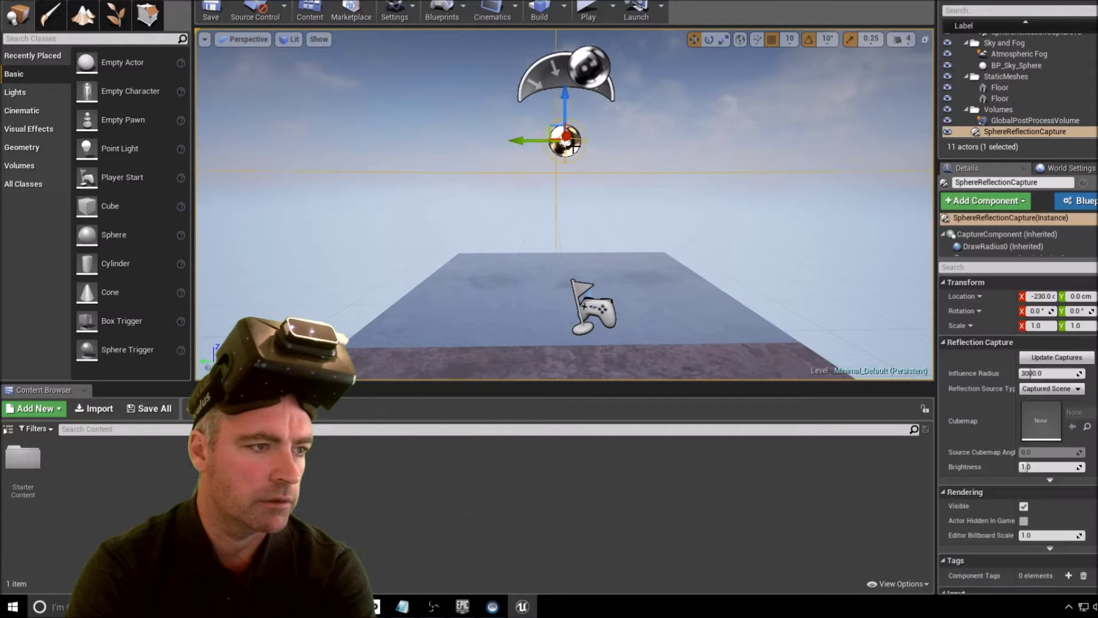
{"action": "key", "text": "Delete"}
{"action": "left_click", "coordinate": [586, 69]}
{"action": "key", "text": "Delete"}
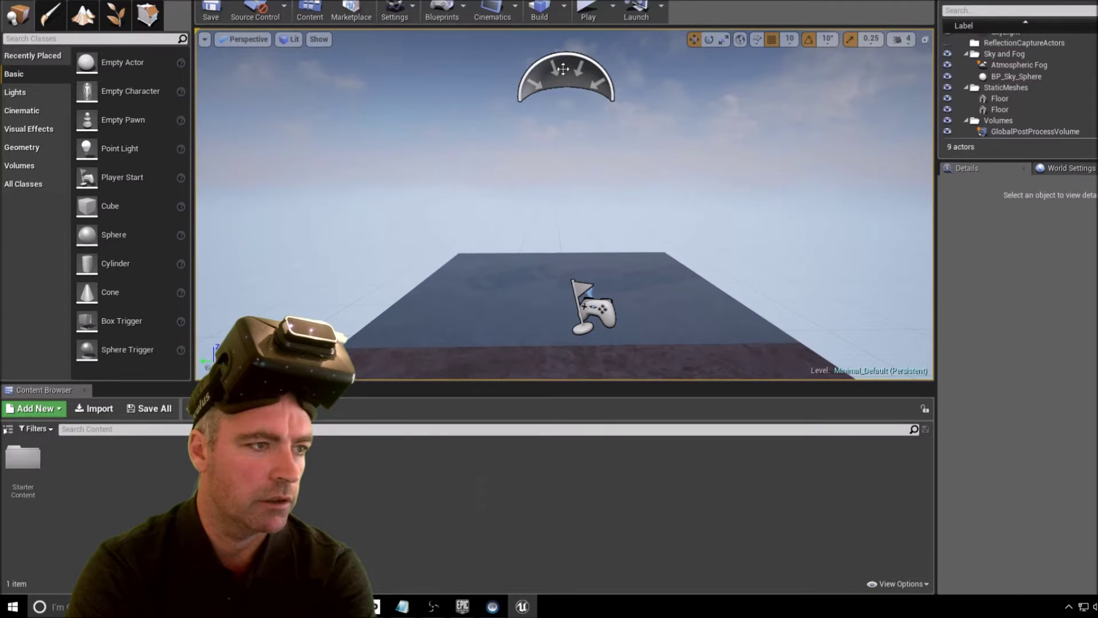
{"action": "left_click", "coordinate": [564, 69]}
{"action": "left_click", "coordinate": [592, 303]}
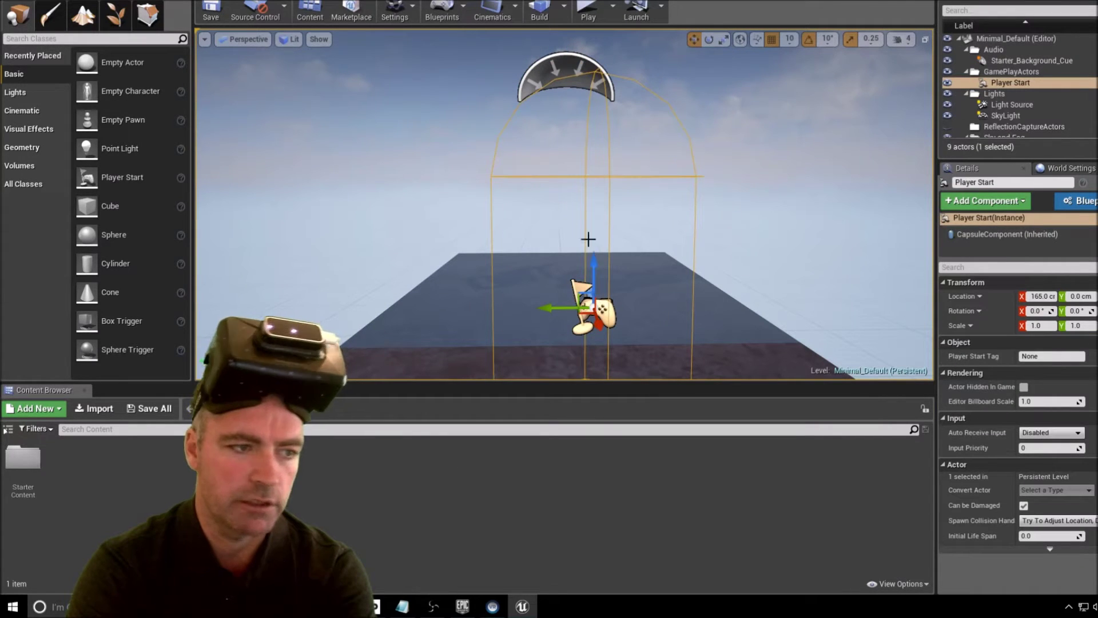
{"action": "scroll", "coordinate": [629, 257], "scroll_direction": "down", "scroll_amount": 2}
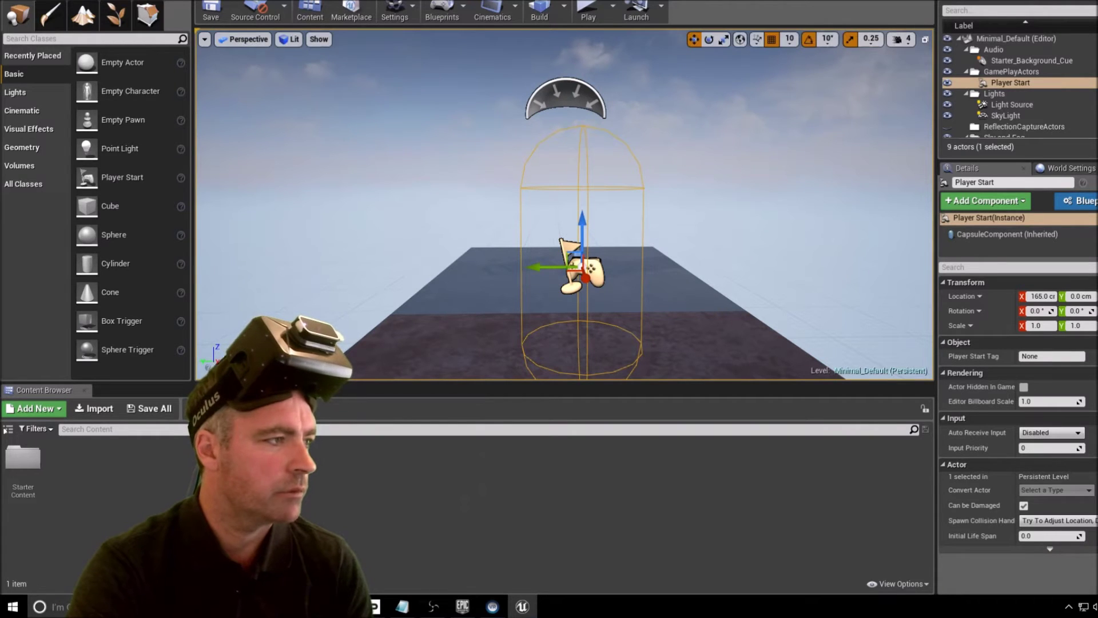
Step: Enable the Leap Motion Plugin for input devices, then save the Minimal_Default level and restart the editor, closing the plugins window
{"action": "left_click", "coordinate": [34, 1]}
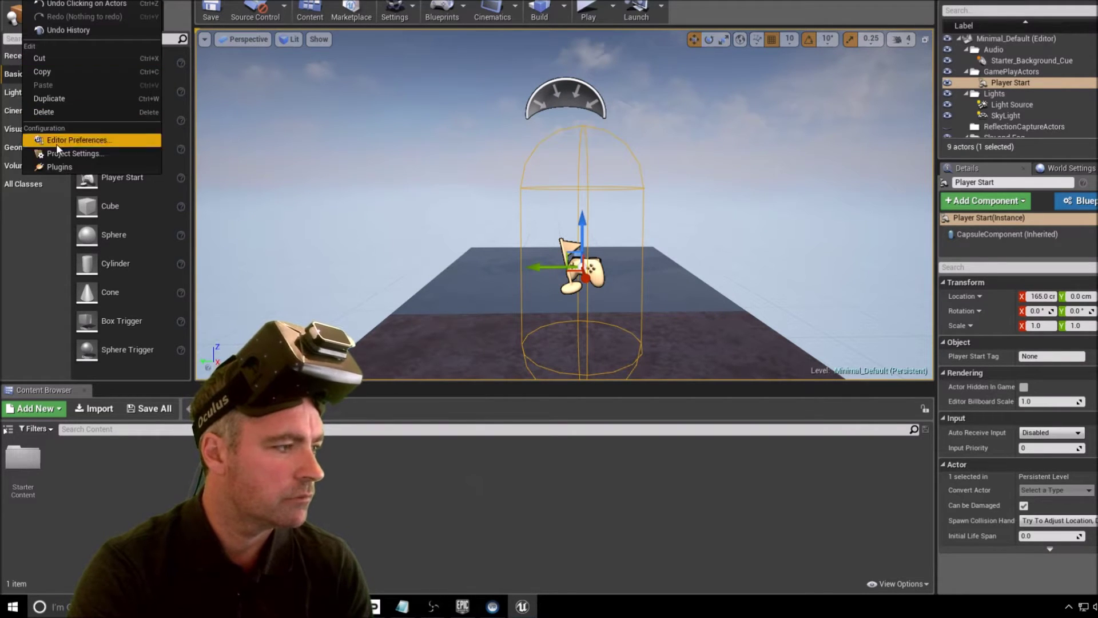
{"action": "left_click", "coordinate": [61, 166]}
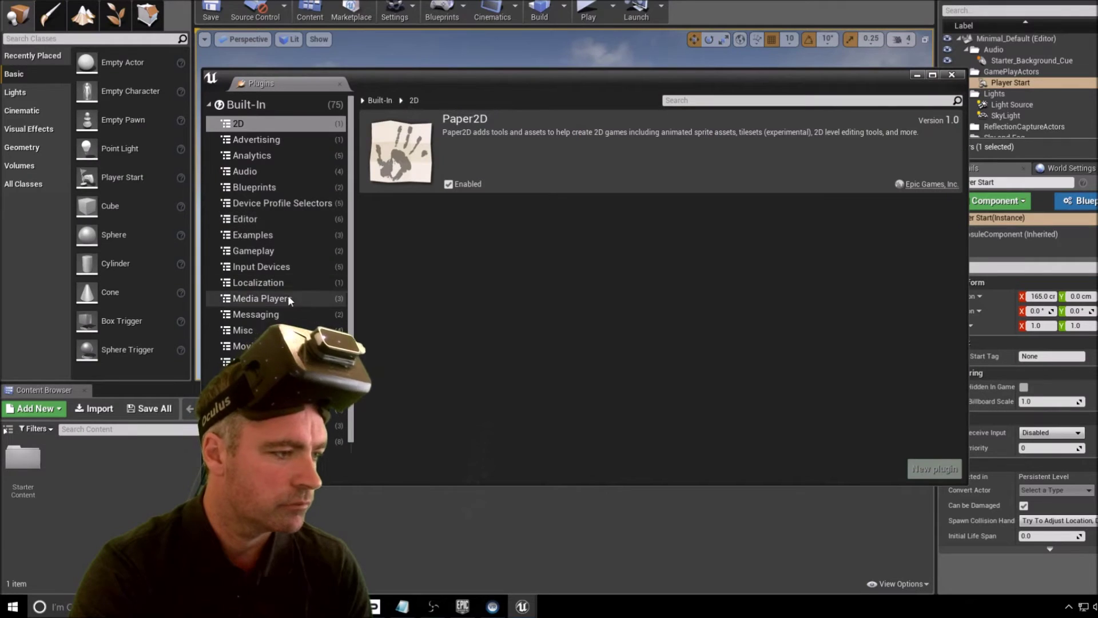
{"action": "left_click", "coordinate": [247, 268]}
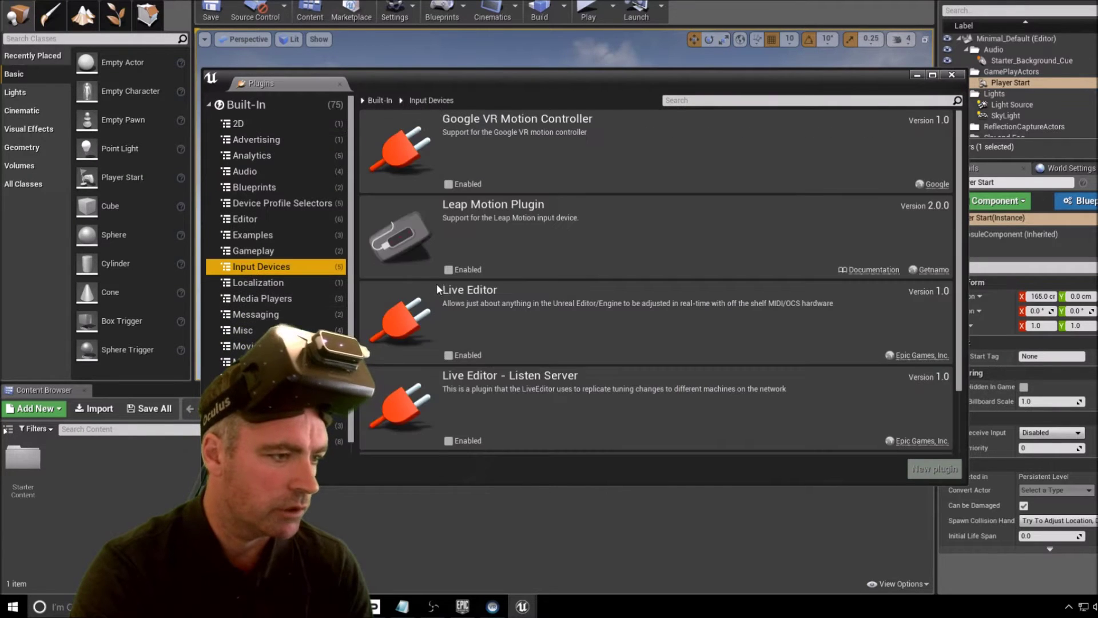
{"action": "left_click", "coordinate": [448, 269]}
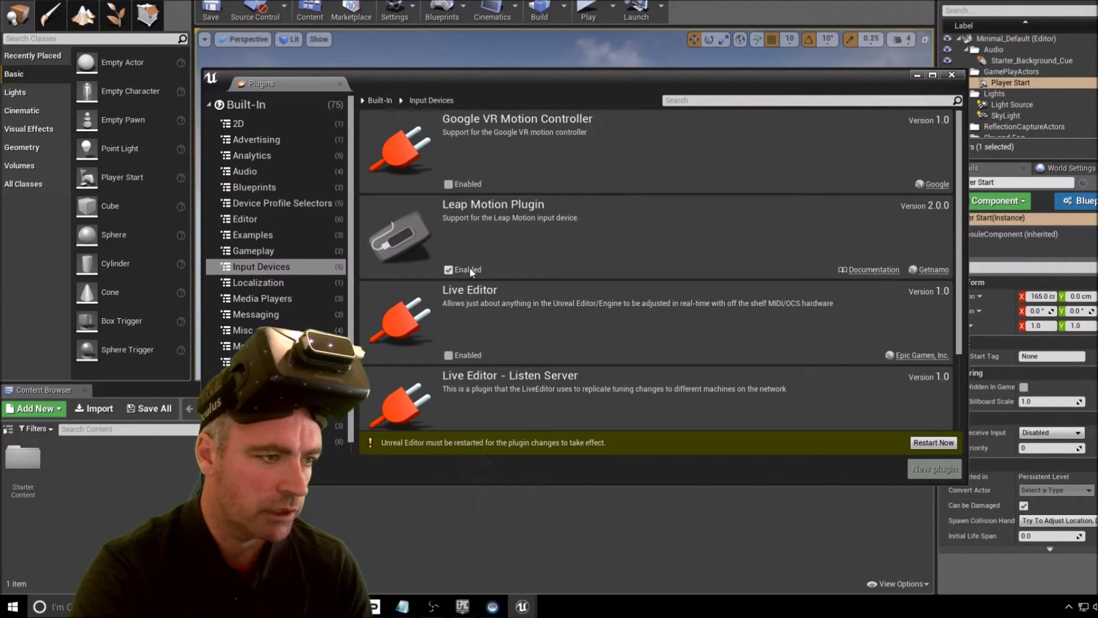
{"action": "left_click", "coordinate": [932, 442]}
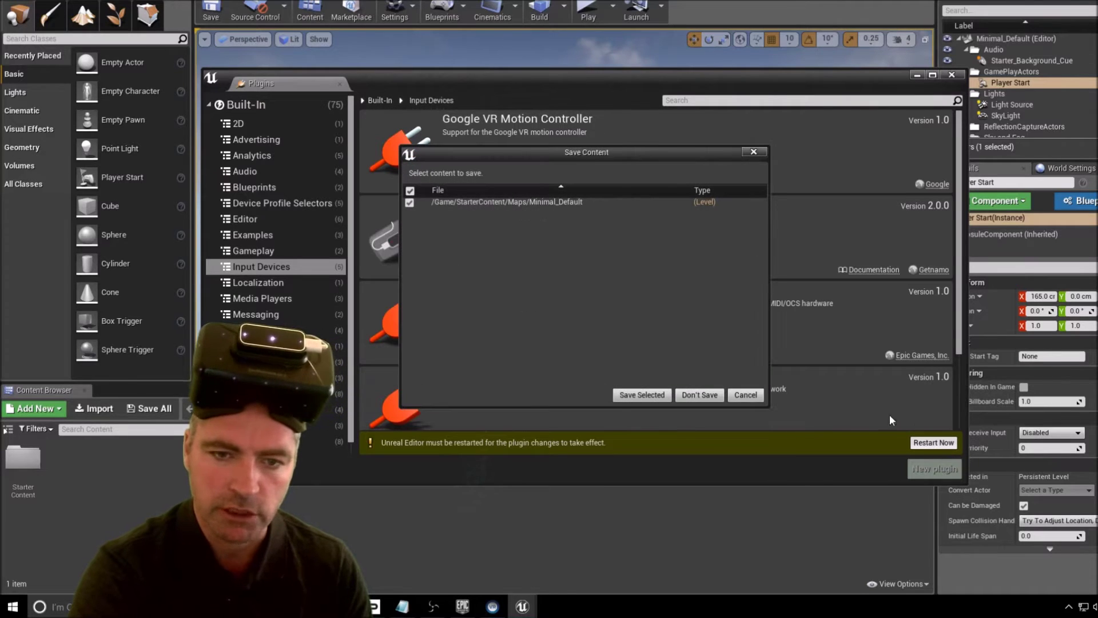
{"action": "left_click", "coordinate": [660, 394]}
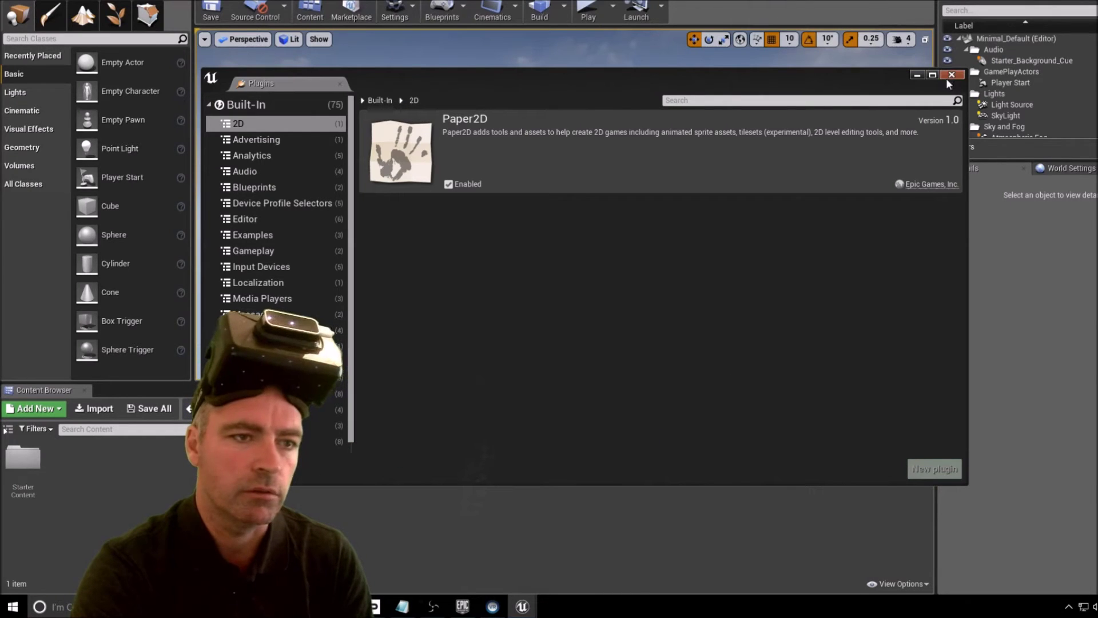
{"action": "left_click", "coordinate": [951, 75]}
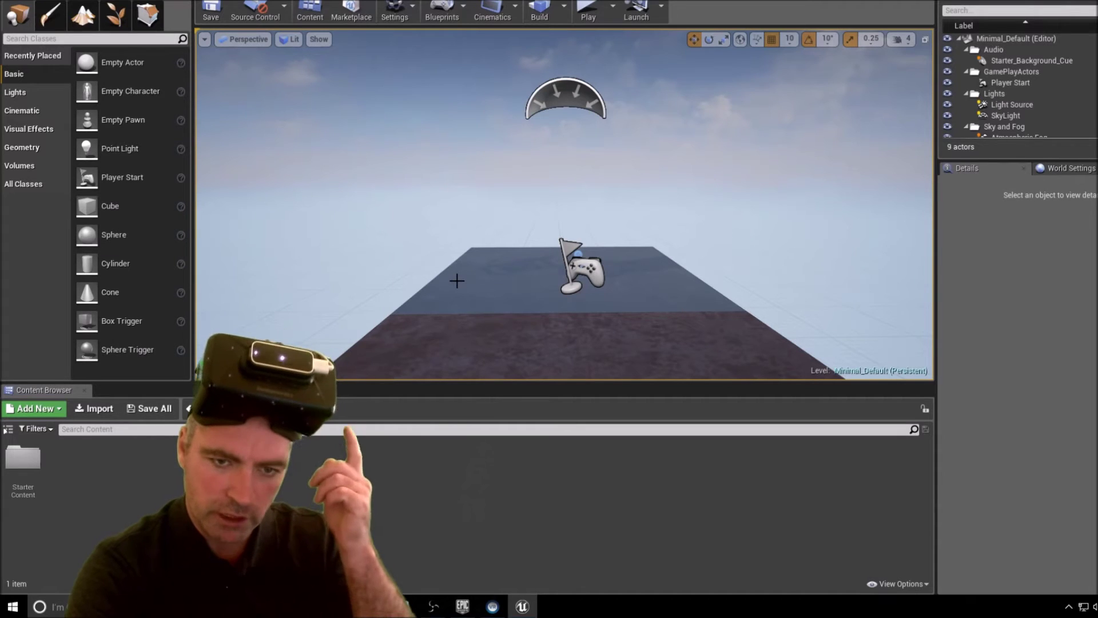
{"action": "left_click", "coordinate": [612, 18]}
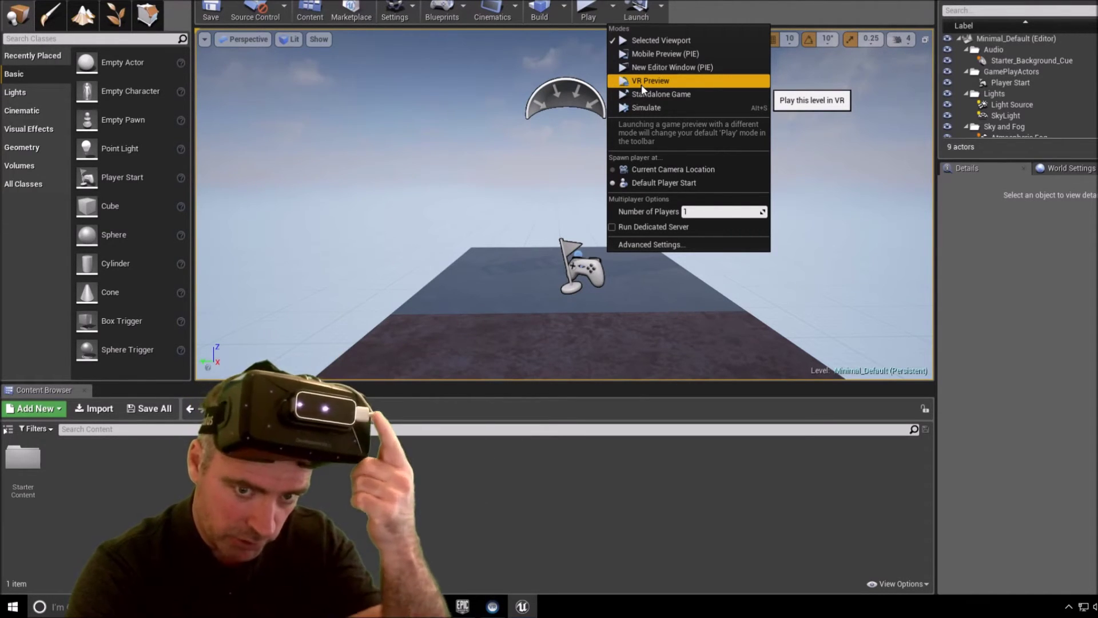
{"action": "left_click", "coordinate": [414, 137]}
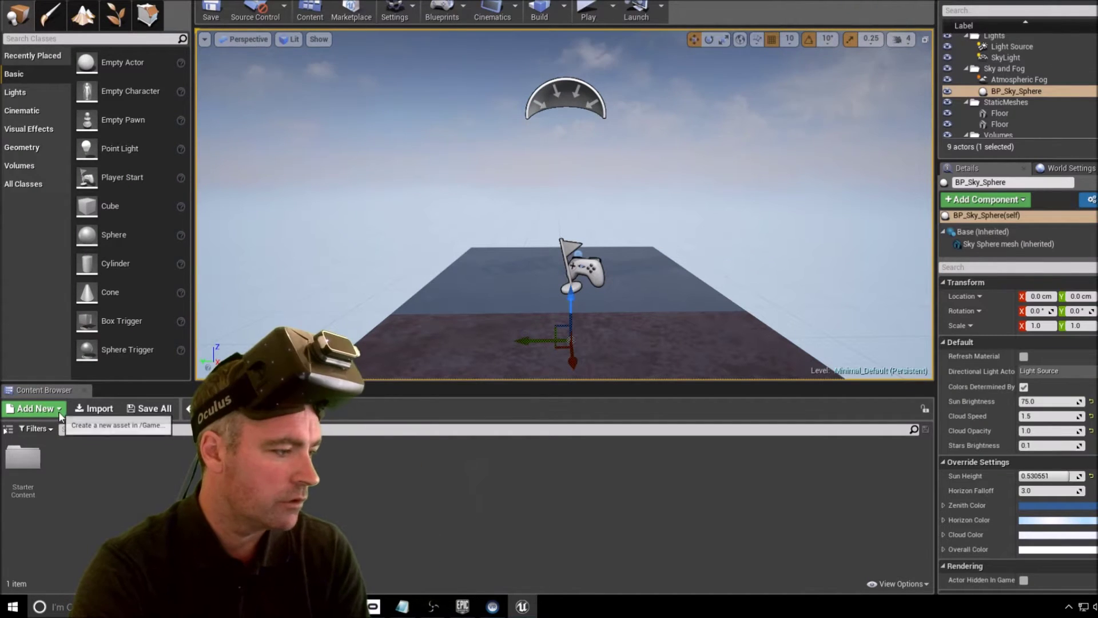
Step: Create a Blueprint class with Game Mode as its parent, keep the name NewBlueprint, and open it for editing
{"action": "left_click", "coordinate": [45, 415]}
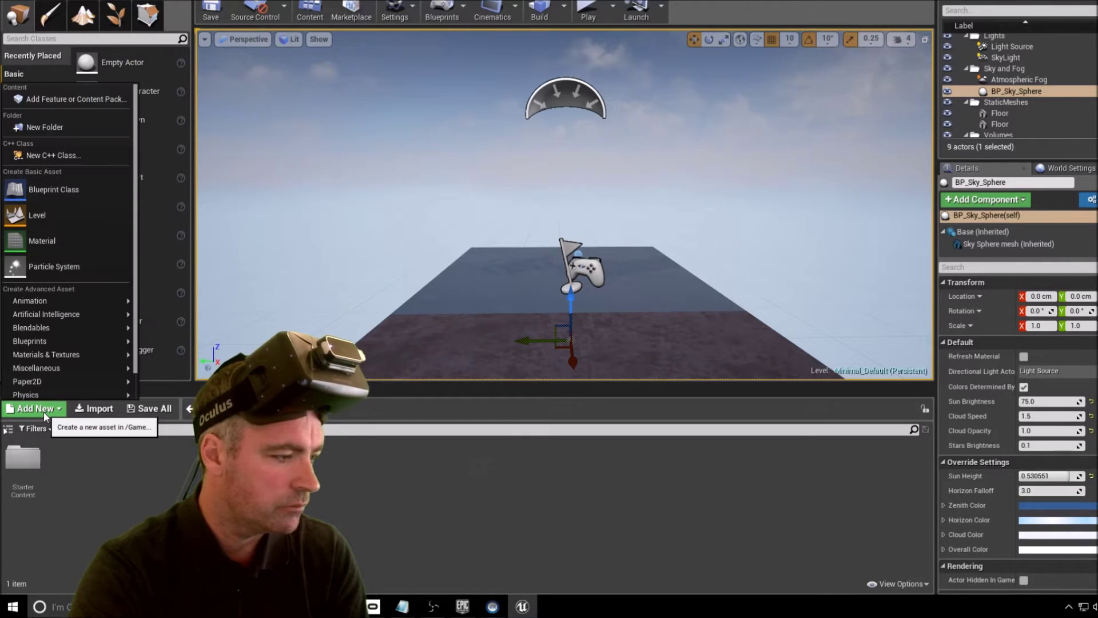
{"action": "left_click", "coordinate": [47, 186]}
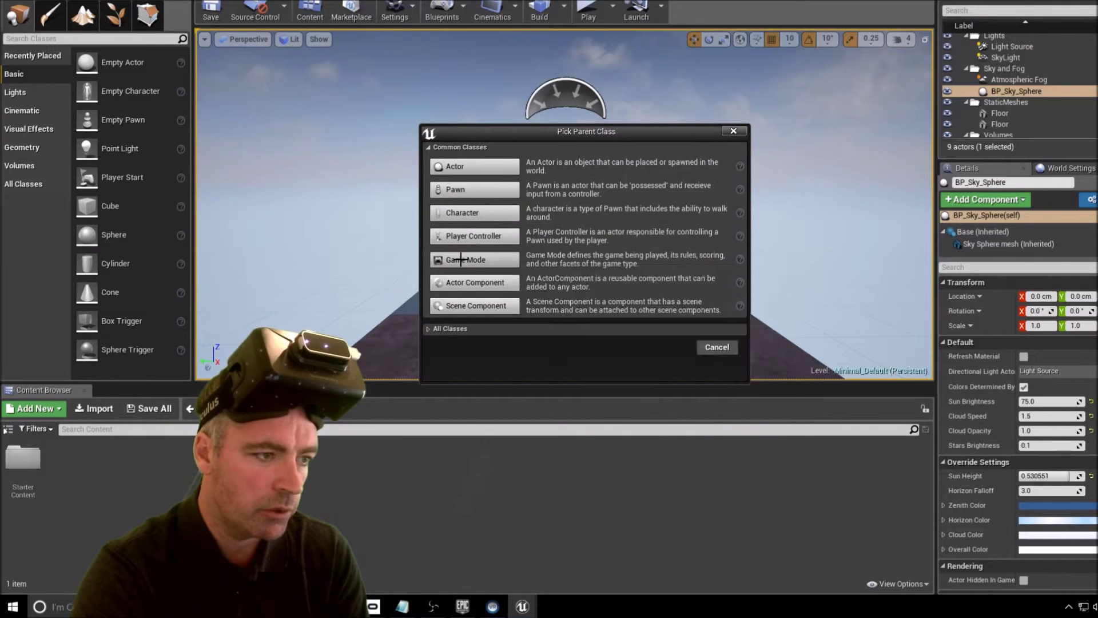
{"action": "left_click", "coordinate": [462, 260]}
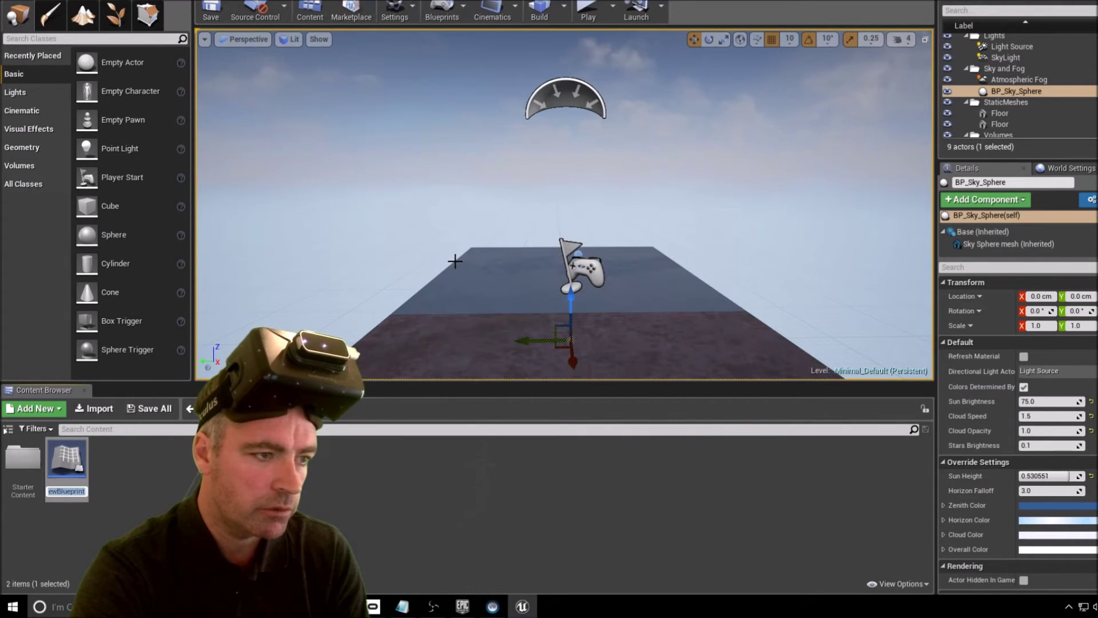
{"action": "double_click", "coordinate": [69, 463]}
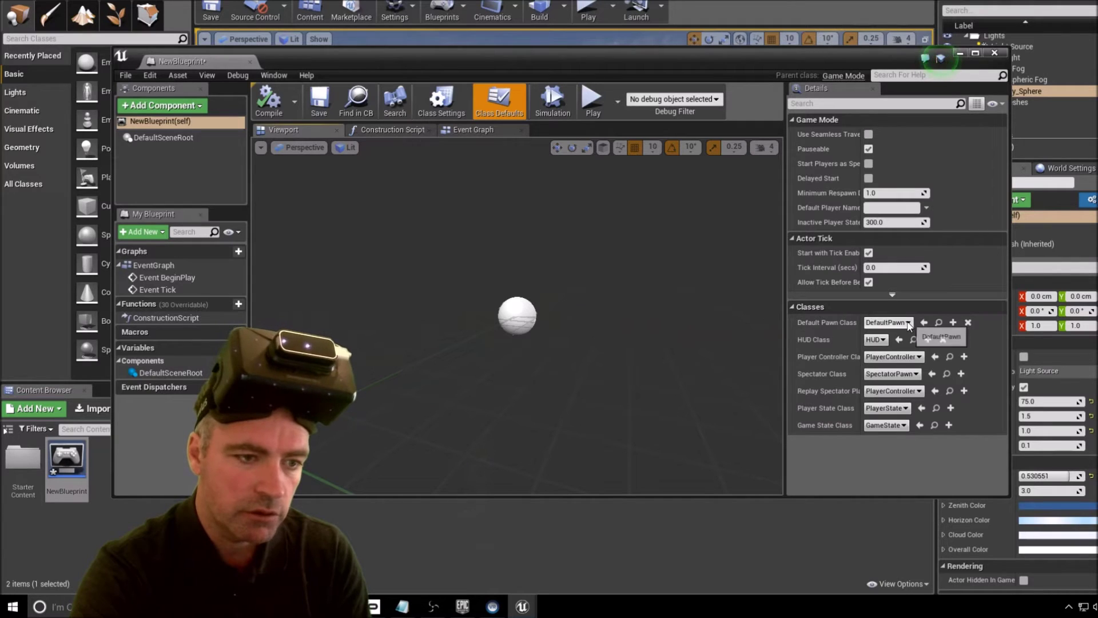
Step: Set the game mode's Default Pawn Class to LeapFloatingHandsCharacter, compile the blueprint and close its editor
{"action": "left_click", "coordinate": [888, 323]}
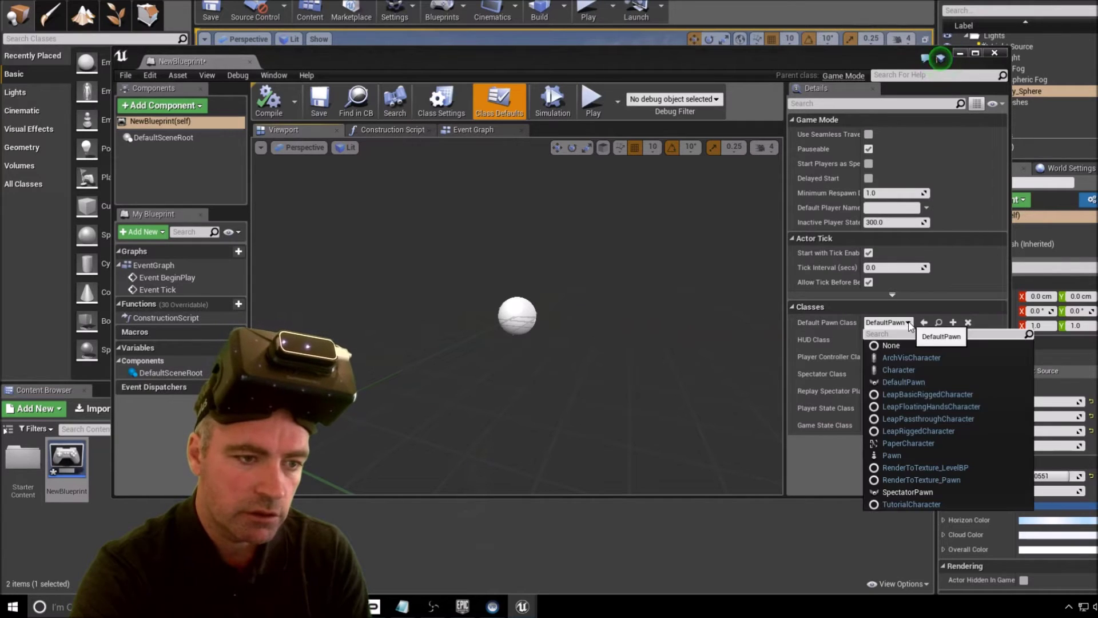
{"action": "left_click", "coordinate": [915, 407]}
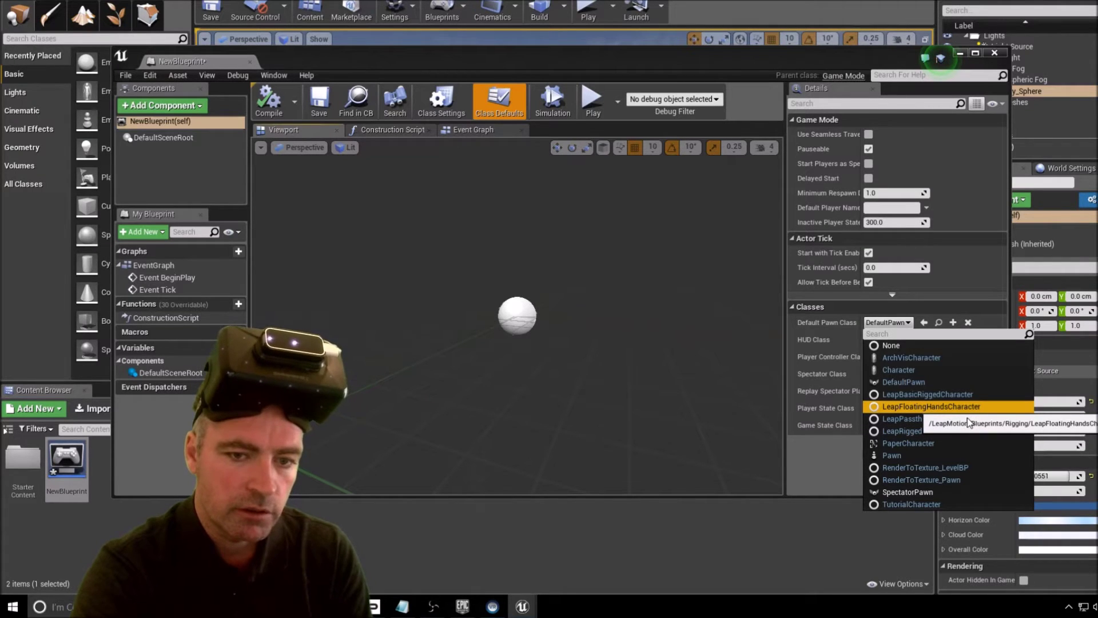
{"action": "key", "text": "Return"}
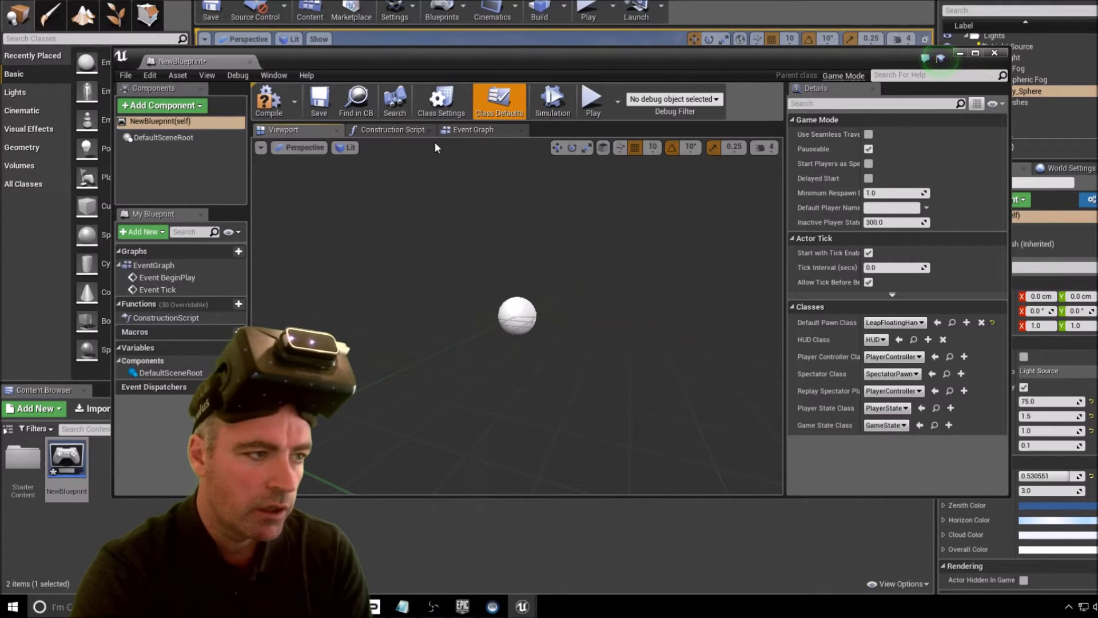
{"action": "left_click", "coordinate": [275, 104]}
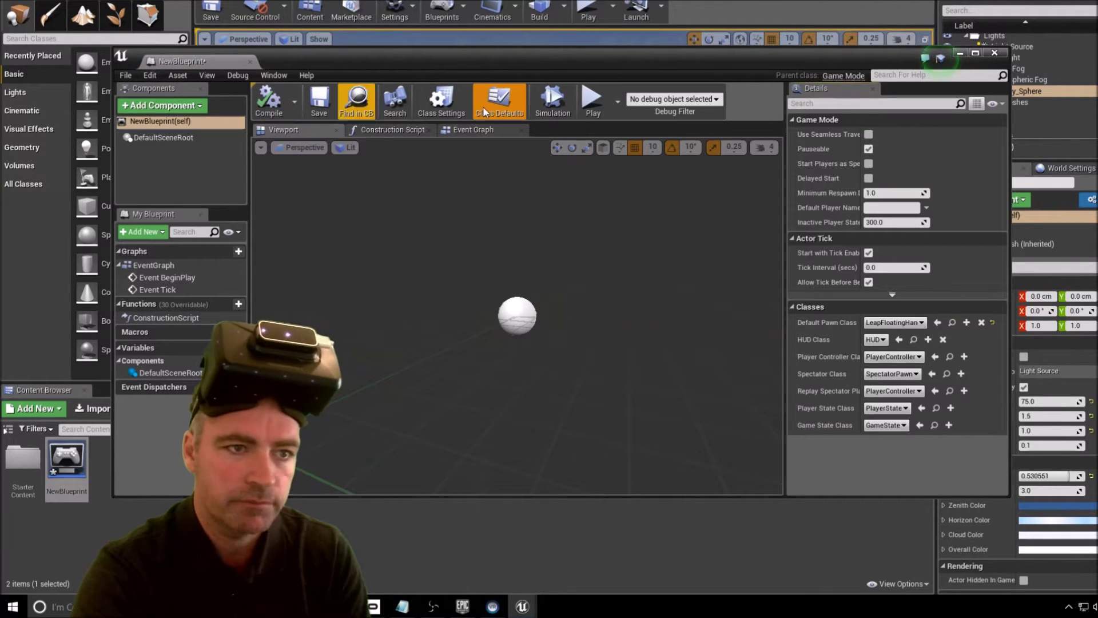
{"action": "left_click", "coordinate": [995, 53]}
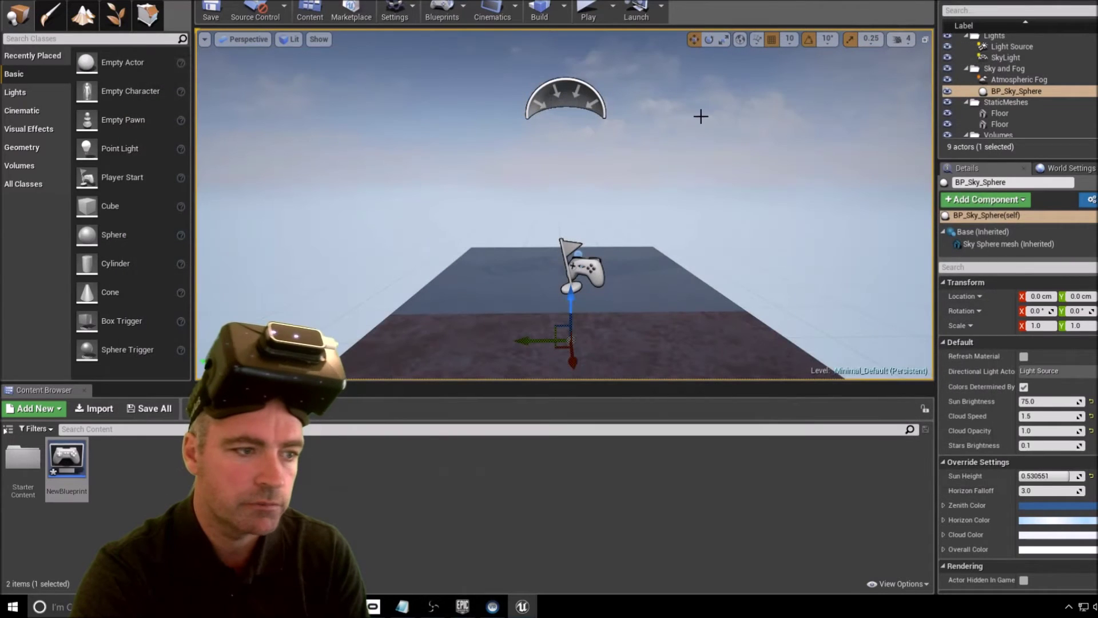
Step: Switch the viewport to the four-view layout and select the Player Start to check its placement above the floor
{"action": "left_click", "coordinate": [571, 325]}
{"action": "scroll", "coordinate": [594, 296], "scroll_direction": "down", "scroll_amount": 3}
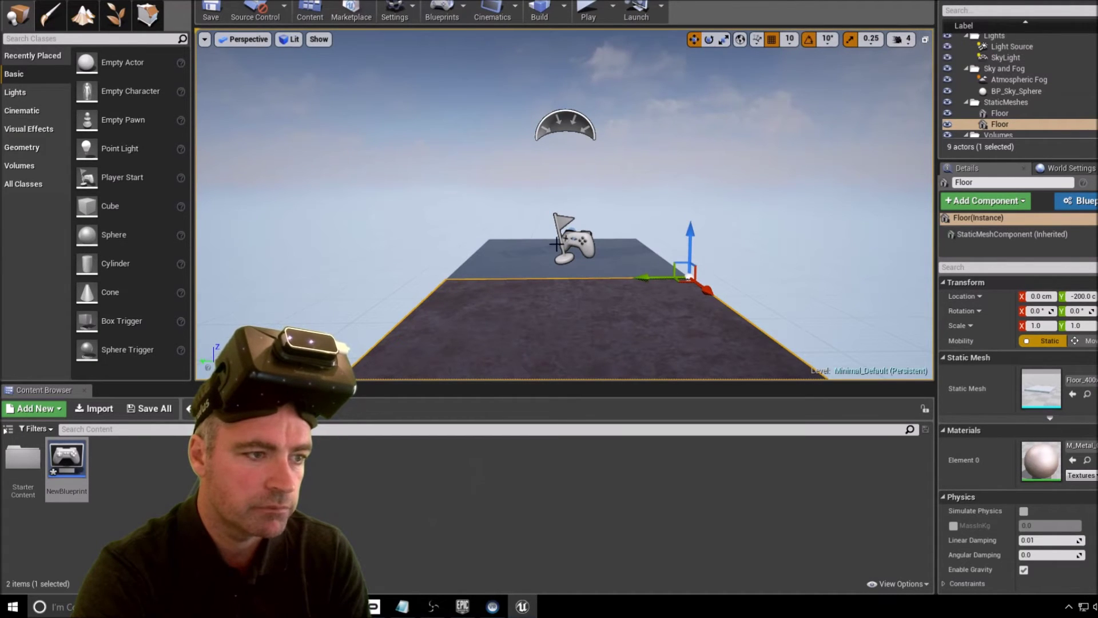
{"action": "left_click", "coordinate": [924, 40]}
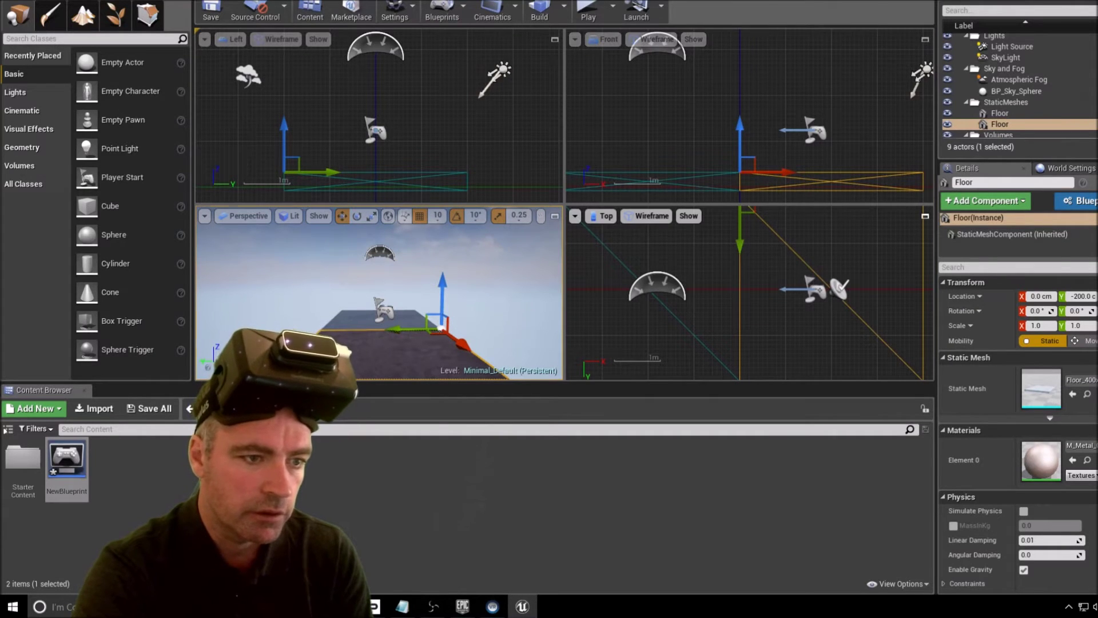
{"action": "left_click", "coordinate": [815, 292]}
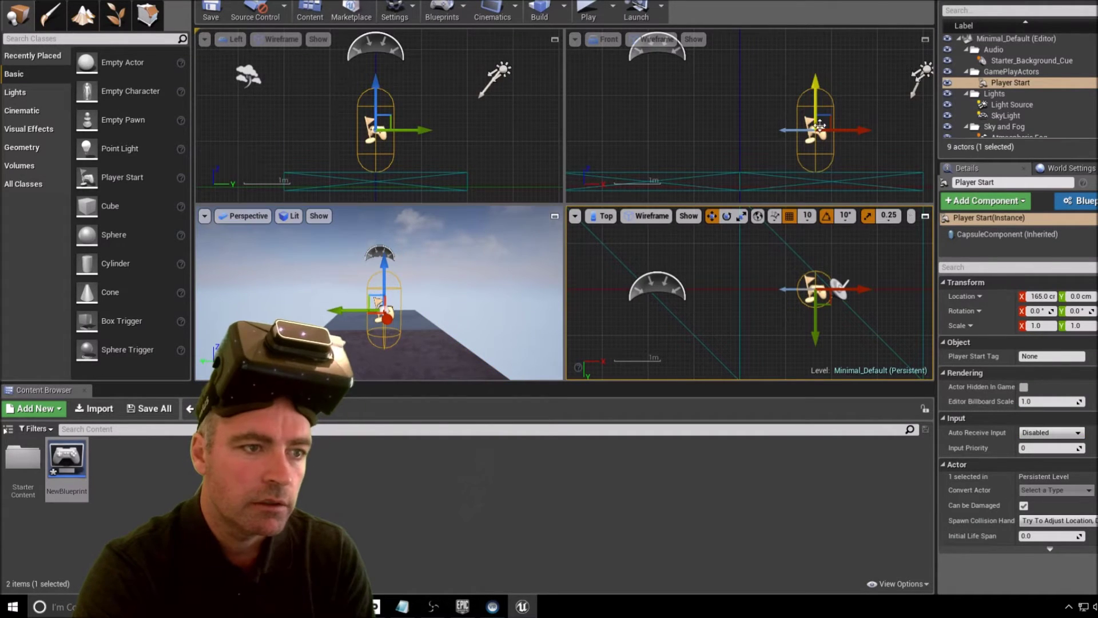
{"action": "scroll", "coordinate": [811, 123], "scroll_direction": "up", "scroll_amount": 4}
{"action": "scroll", "coordinate": [820, 128], "scroll_direction": "down", "scroll_amount": 1}
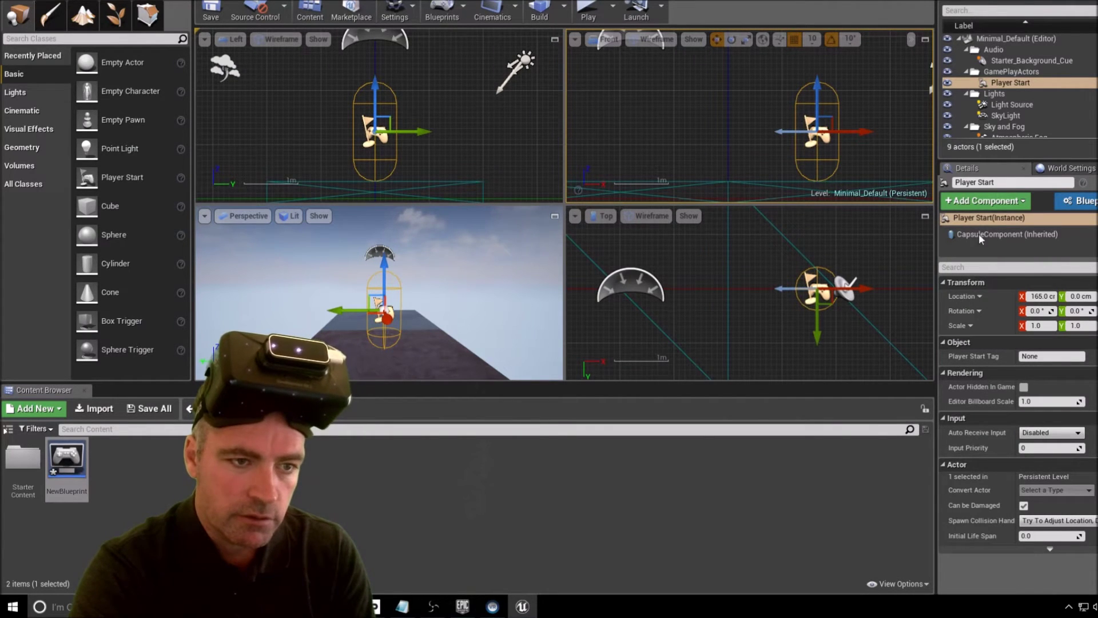
Step: Set the level's GameMode Override to NewBlueprint in World Settings, then run the level in VR Preview
{"action": "left_click", "coordinate": [1080, 171]}
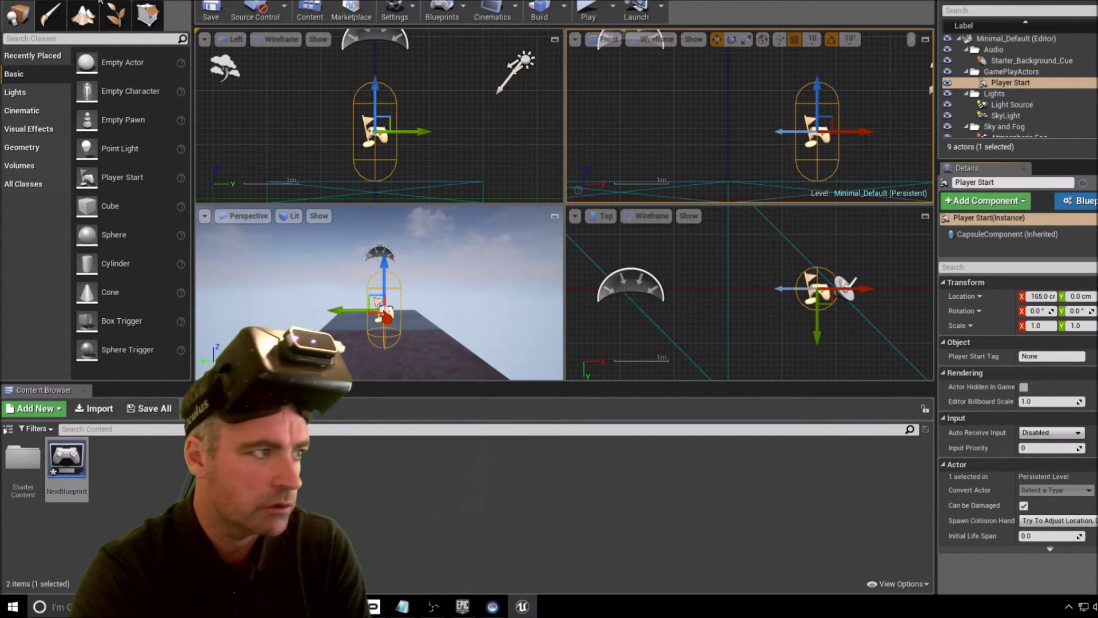
{"action": "key", "text": "alt+w"}
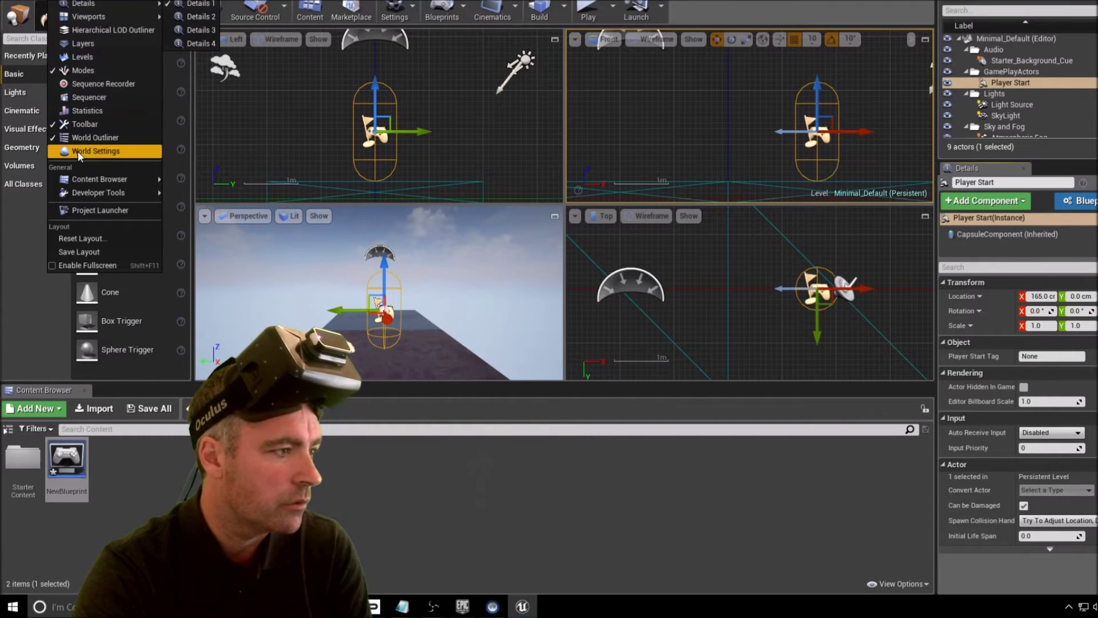
{"action": "left_click", "coordinate": [85, 151]}
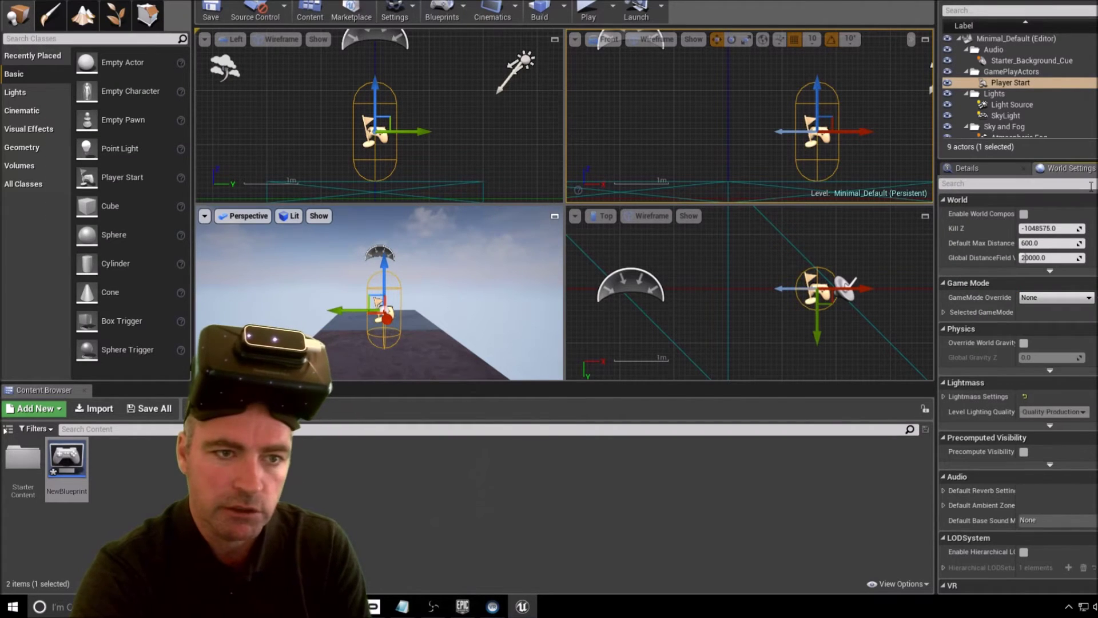
{"action": "left_click", "coordinate": [1055, 297]}
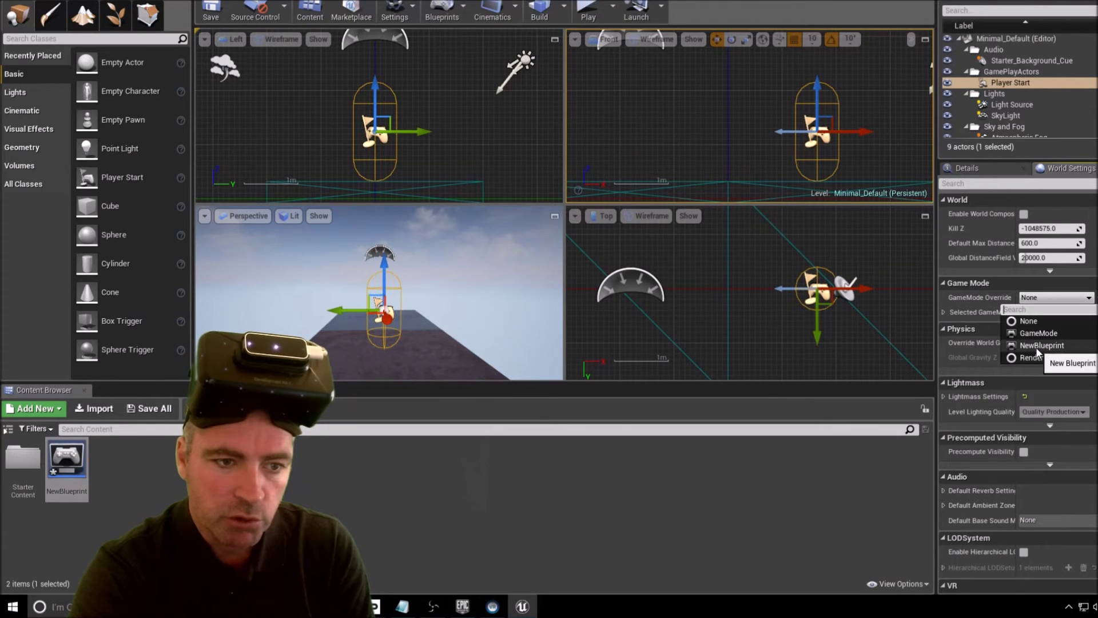
{"action": "left_click", "coordinate": [1038, 346]}
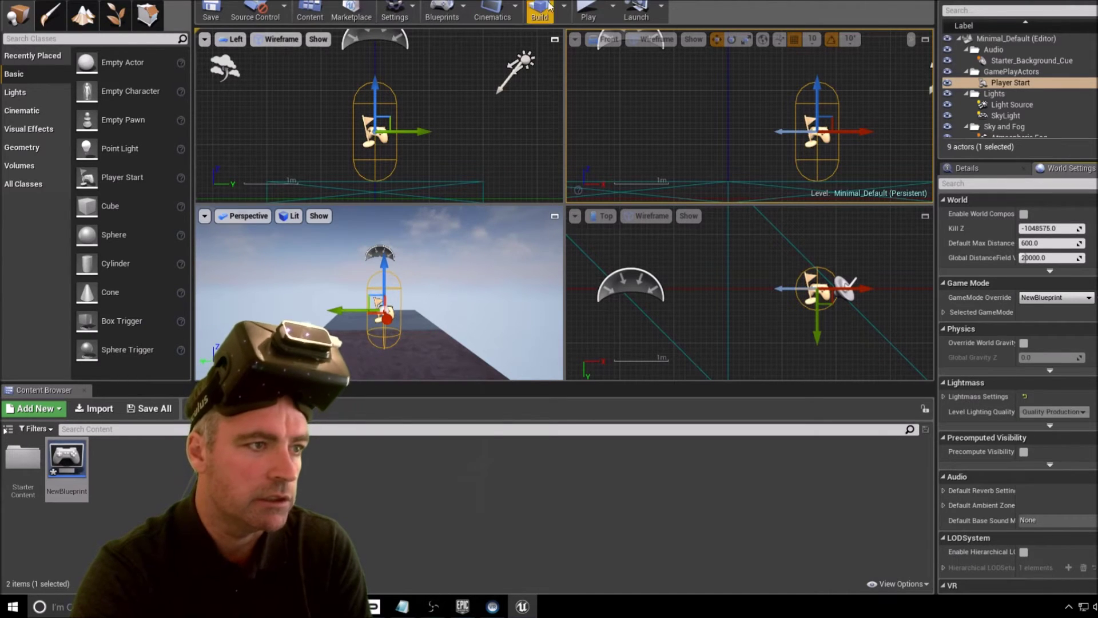
{"action": "left_click", "coordinate": [612, 10]}
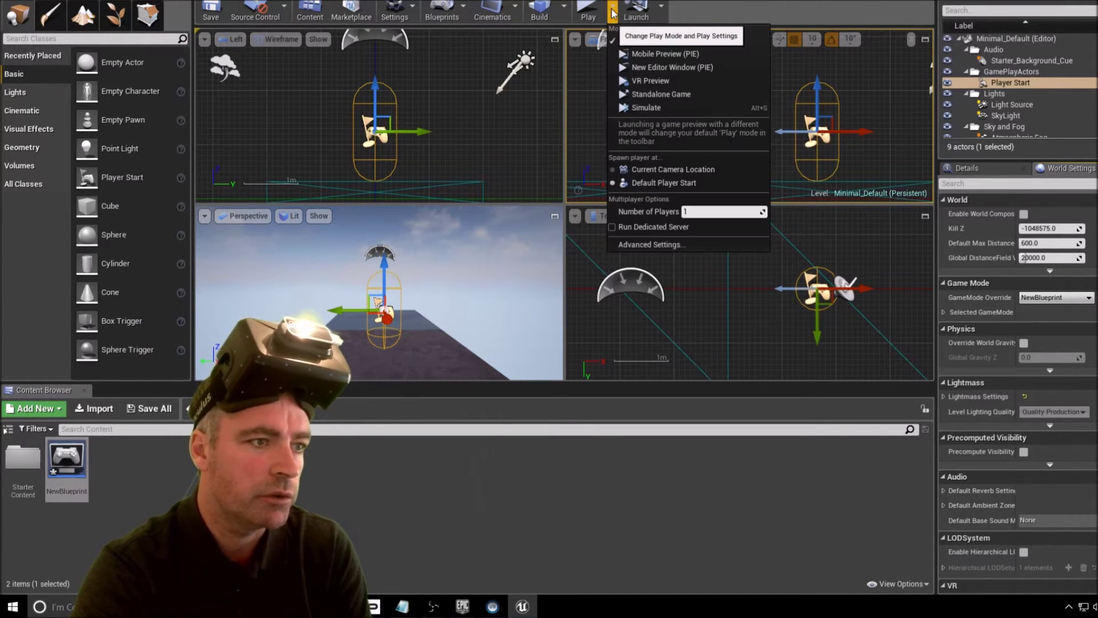
{"action": "left_click", "coordinate": [643, 80]}
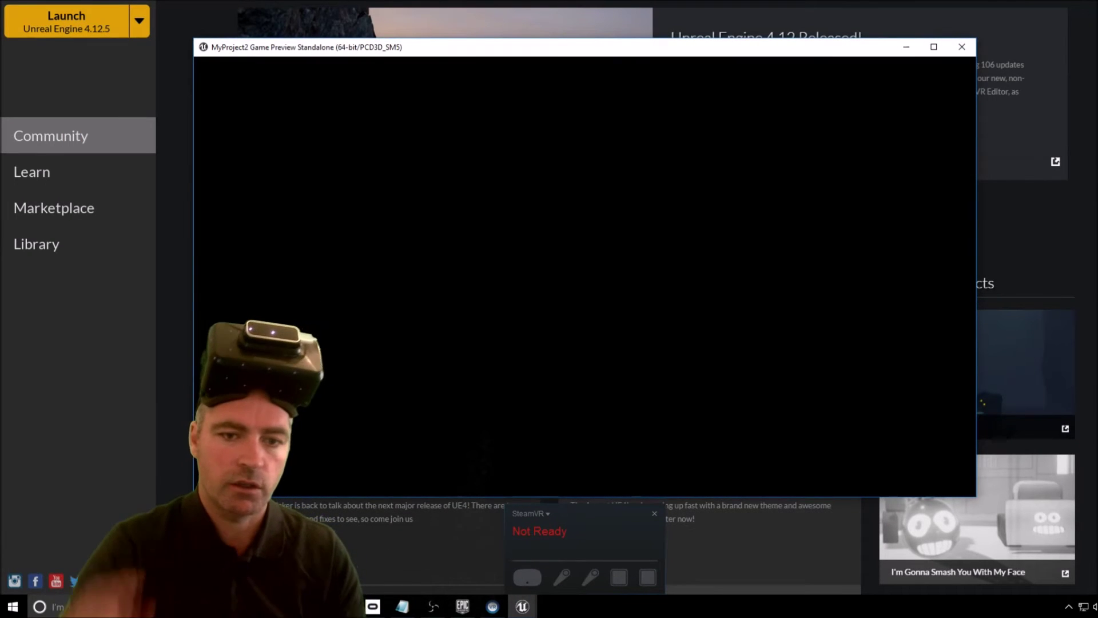
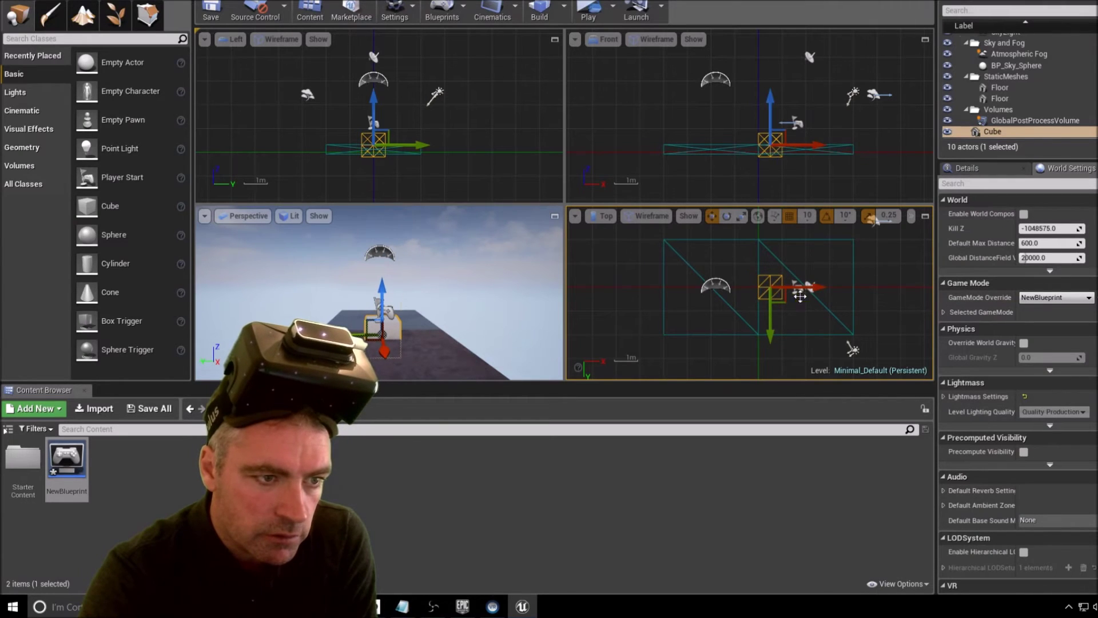
Step: Move the cube along the X axis to about 70 cm, just in front of the Player Start
{"action": "left_click", "coordinate": [795, 291]}
{"action": "left_click", "coordinate": [779, 289]}
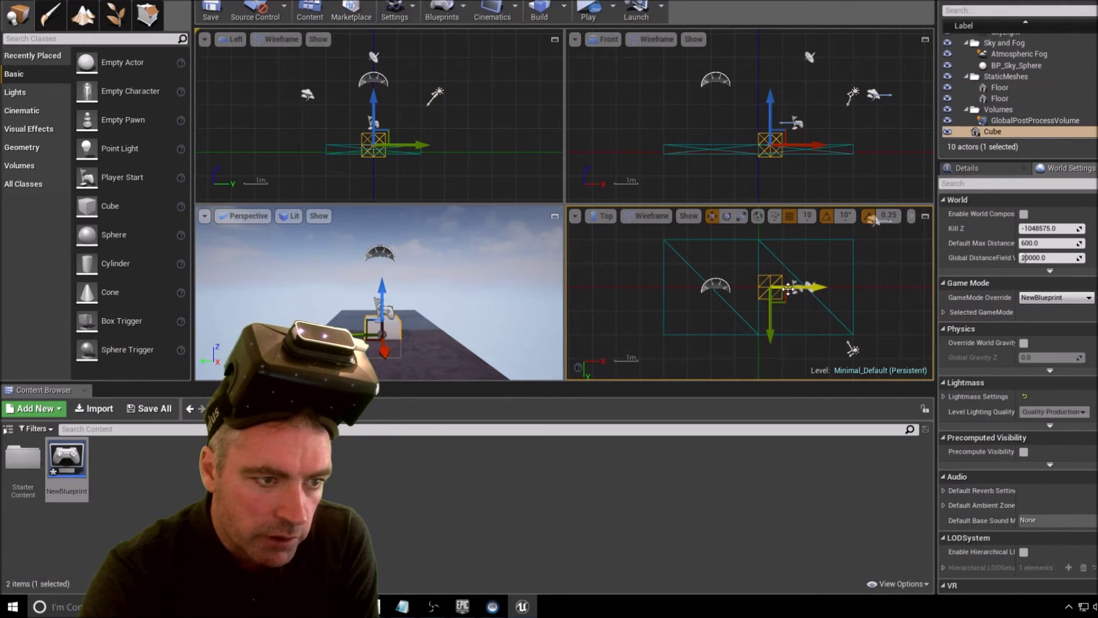
{"action": "left_click_drag", "start_coordinate": [790, 289], "coordinate": [798, 291]}
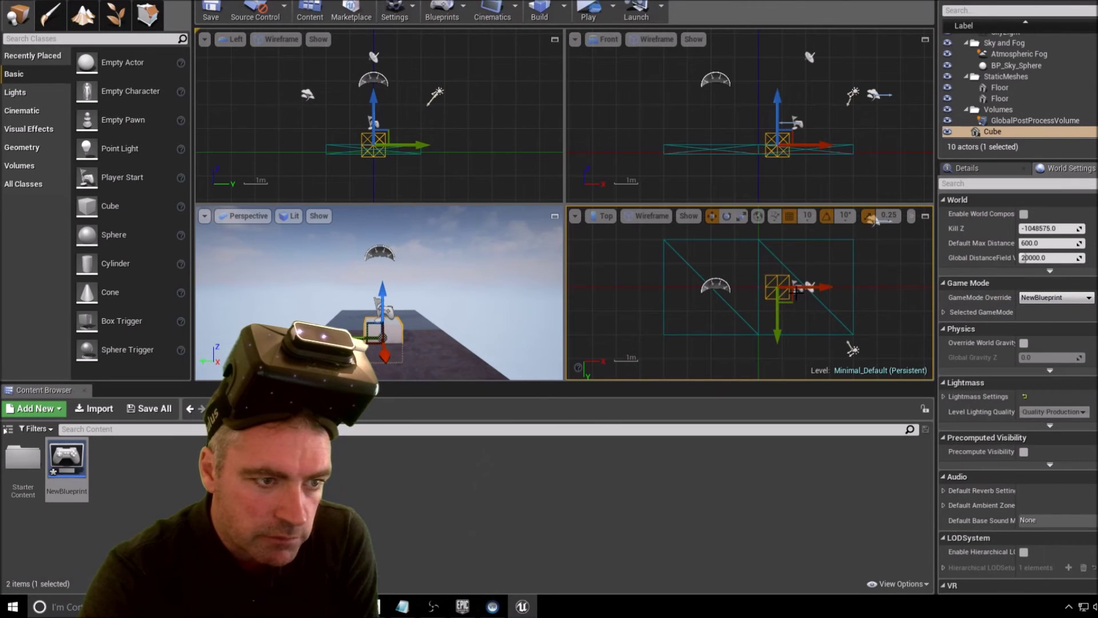
{"action": "left_click", "coordinate": [797, 291]}
{"action": "left_click", "coordinate": [779, 289]}
{"action": "left_click_drag", "start_coordinate": [801, 289], "coordinate": [799, 290]}
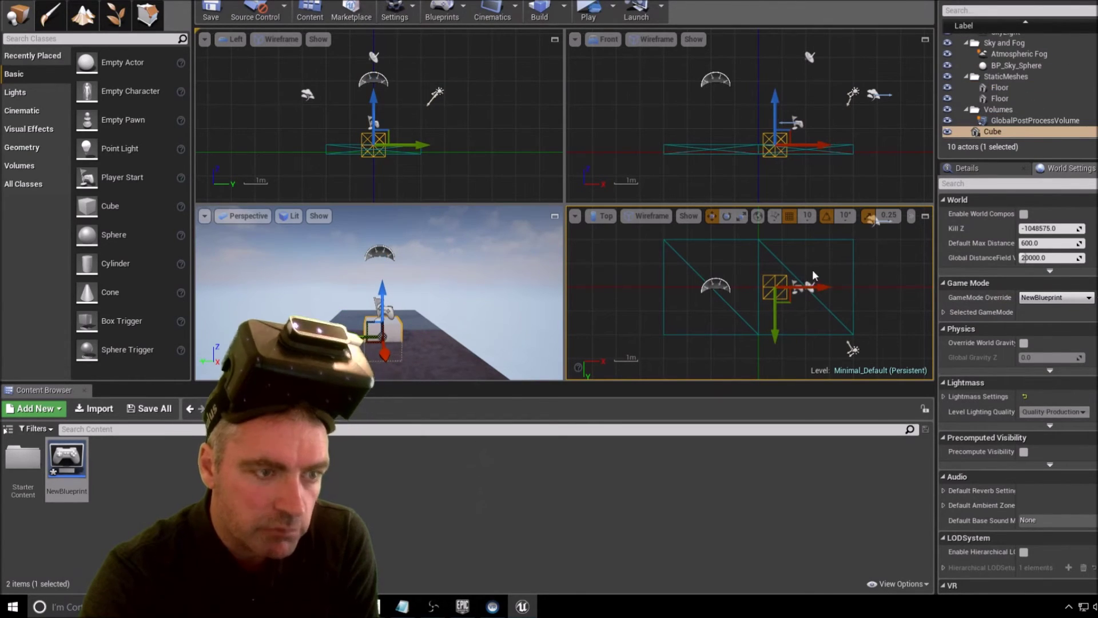
{"action": "scroll", "coordinate": [794, 297], "scroll_direction": "up", "scroll_amount": 2}
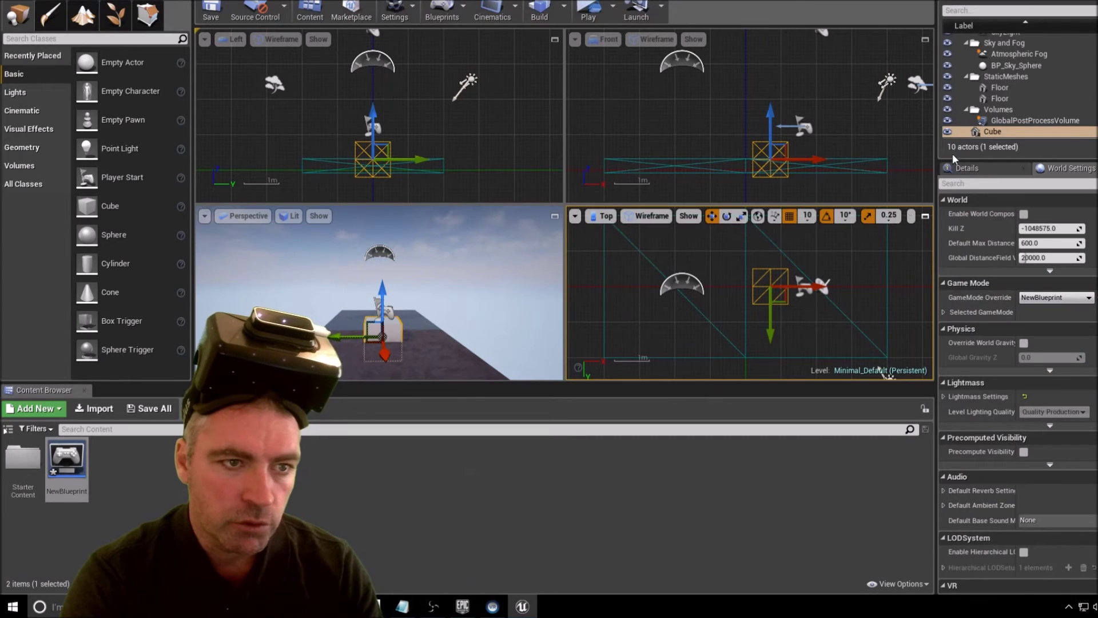
Step: Enable Simulate Physics for the cube and raise it above the floor
{"action": "left_click", "coordinate": [978, 170]}
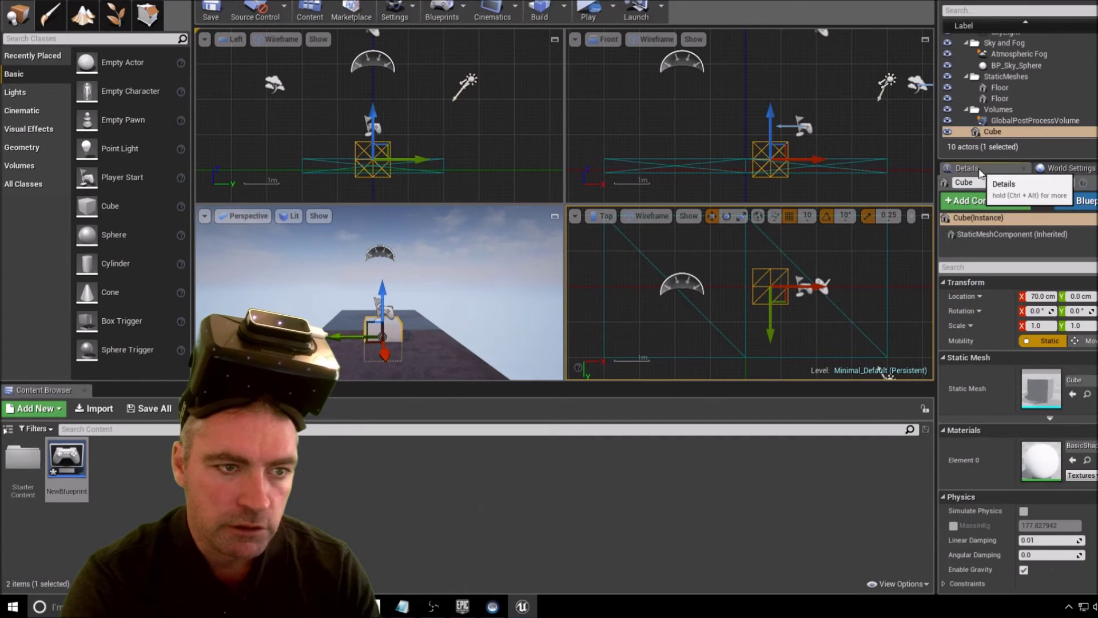
{"action": "left_click", "coordinate": [943, 283]}
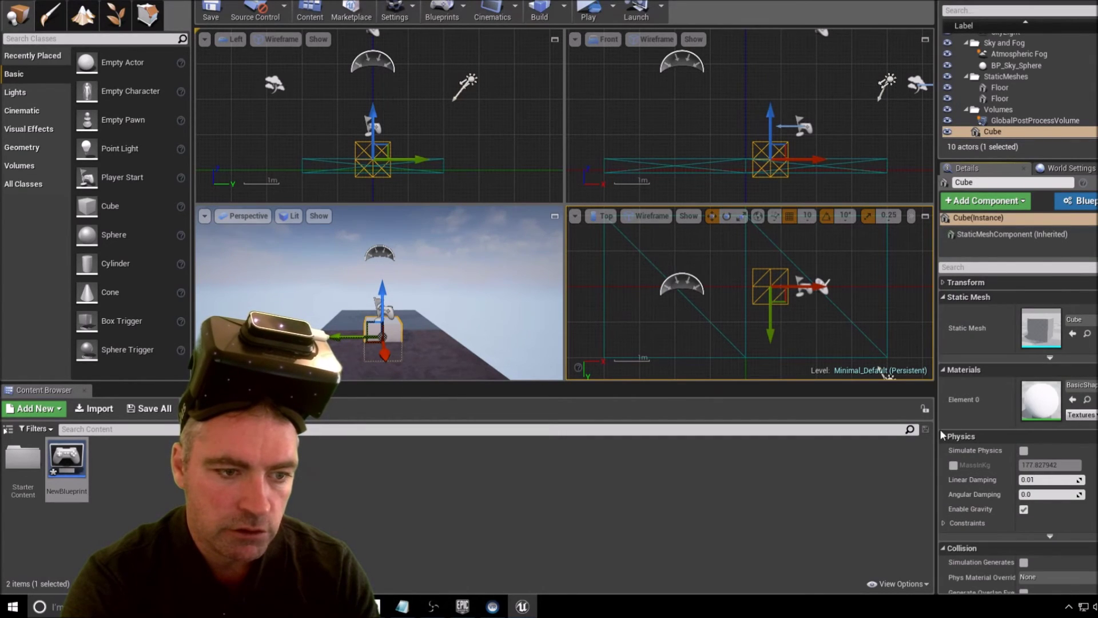
{"action": "left_click", "coordinate": [1023, 451]}
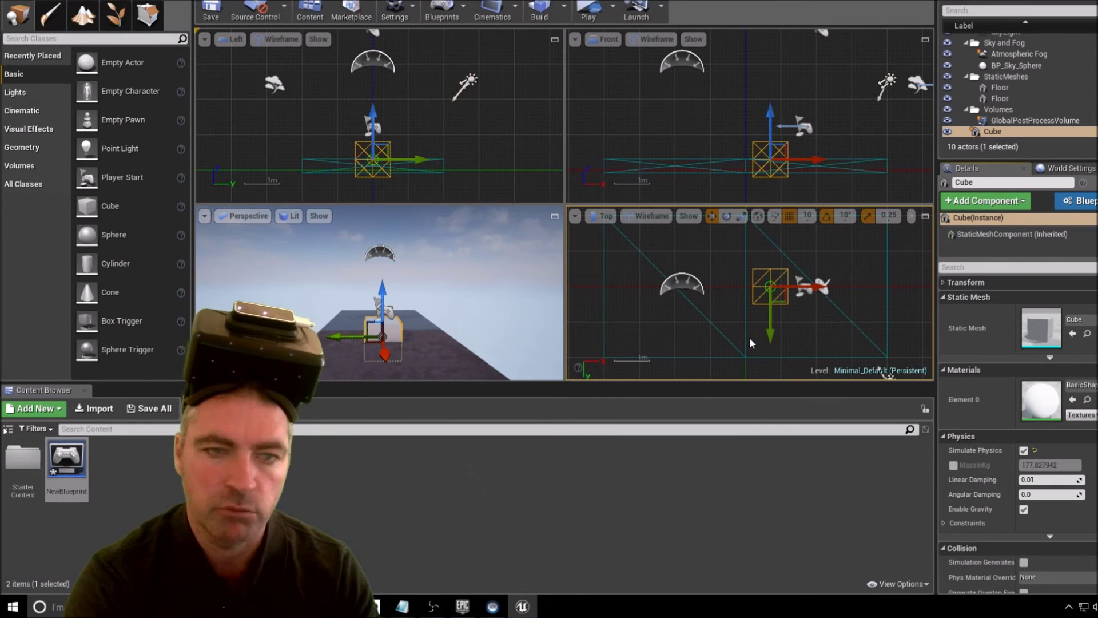
{"action": "left_click", "coordinate": [382, 299]}
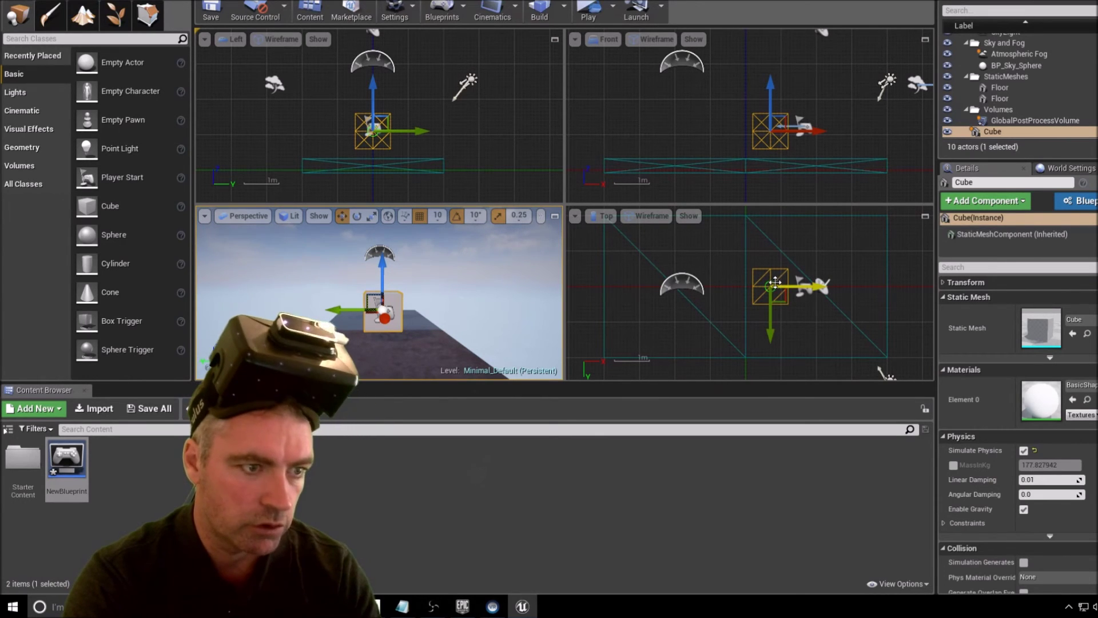
Step: Duplicate the cube three times and stack the copies vertically to form a tower of four cubes
{"action": "left_click_drag", "start_coordinate": [776, 281], "coordinate": [773, 281], "text": "alt"}
{"action": "left_click_drag", "start_coordinate": [769, 112], "coordinate": [769, 77]}
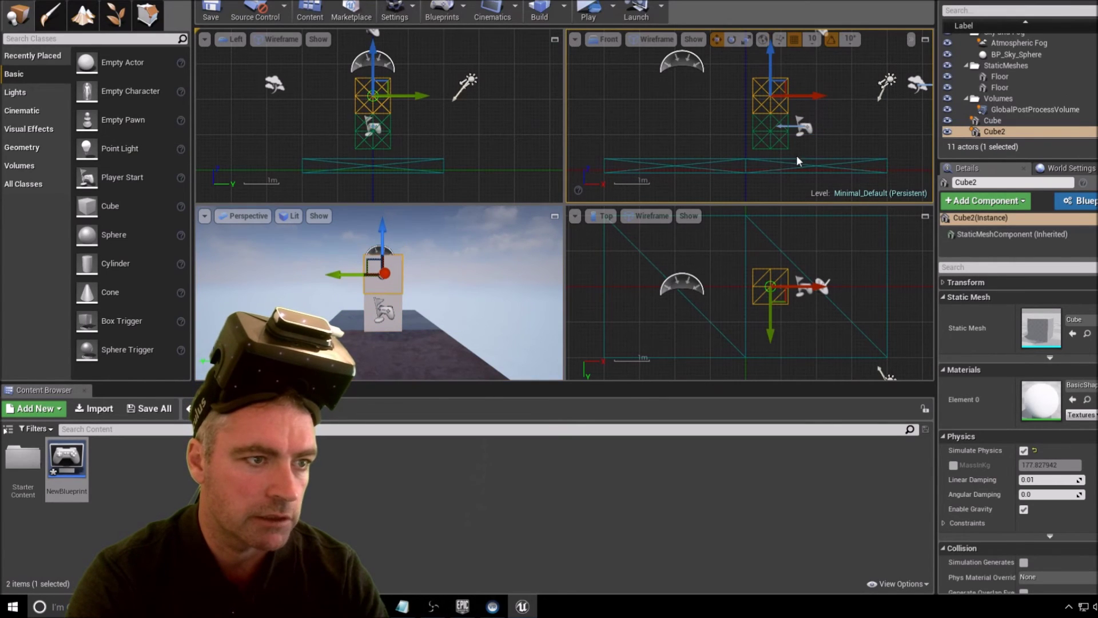
{"action": "scroll", "coordinate": [799, 160], "scroll_direction": "down", "scroll_amount": 2}
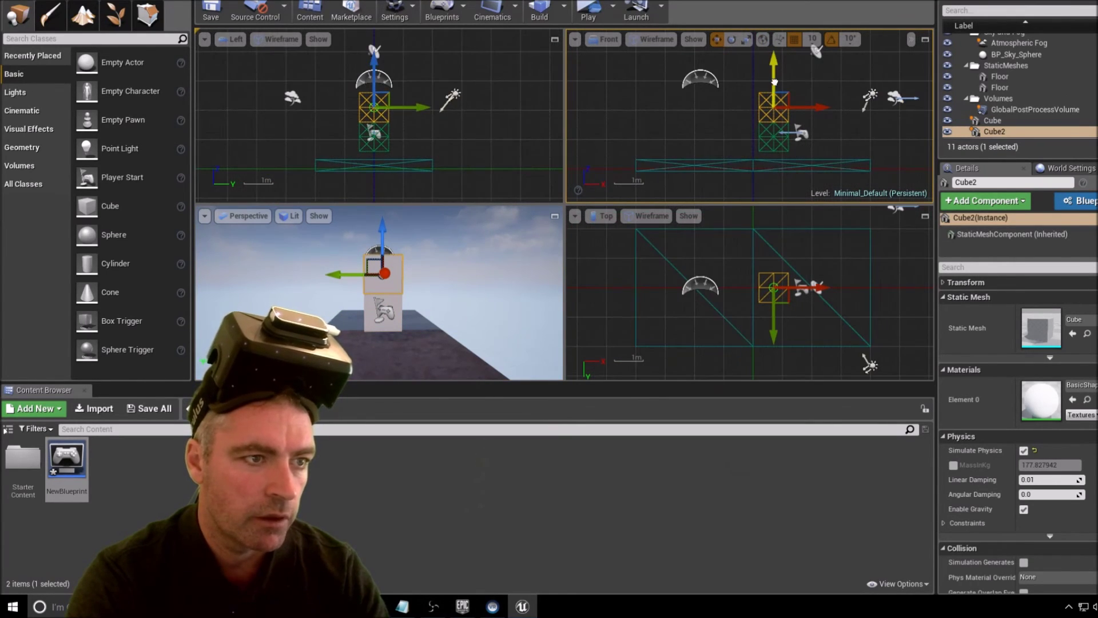
{"action": "scroll", "coordinate": [797, 122], "scroll_direction": "down", "scroll_amount": 2}
{"action": "key", "text": "ctrl+w"}
{"action": "left_click_drag", "start_coordinate": [780, 105], "coordinate": [780, 79]}
{"action": "scroll", "coordinate": [802, 136], "scroll_direction": "down", "scroll_amount": 3}
{"action": "key", "text": "ctrl+w"}
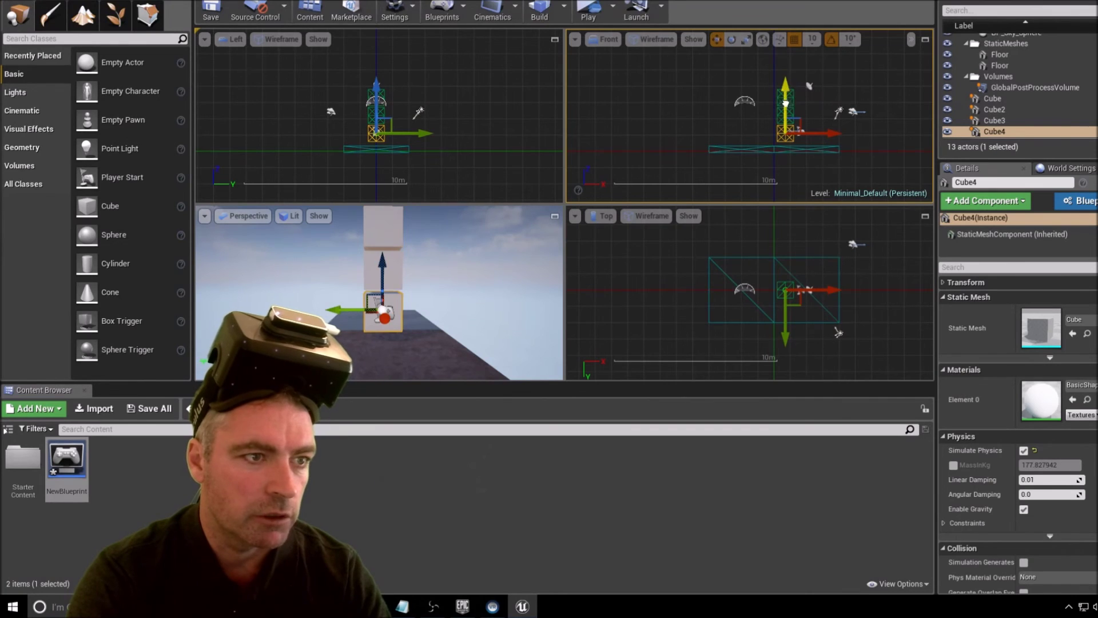
{"action": "left_click_drag", "start_coordinate": [785, 103], "coordinate": [783, 45]}
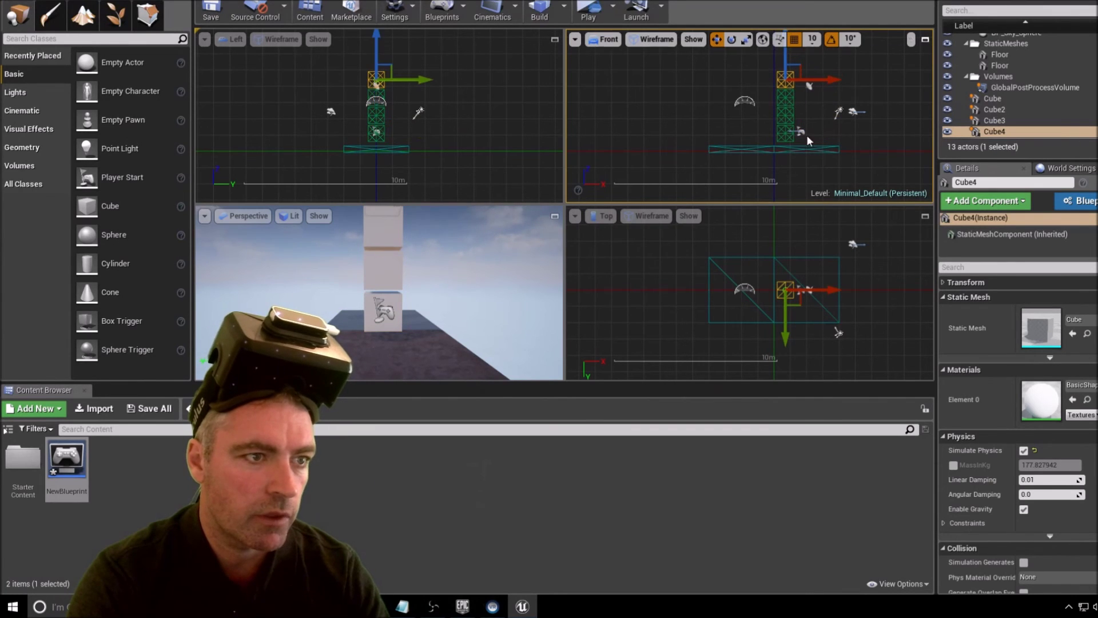
Step: Add two more duplicate cubes to the top of the tower, then run the level in VR Preview
{"action": "scroll", "coordinate": [795, 86], "scroll_direction": "down", "scroll_amount": 2}
{"action": "key", "text": "ctrl+w"}
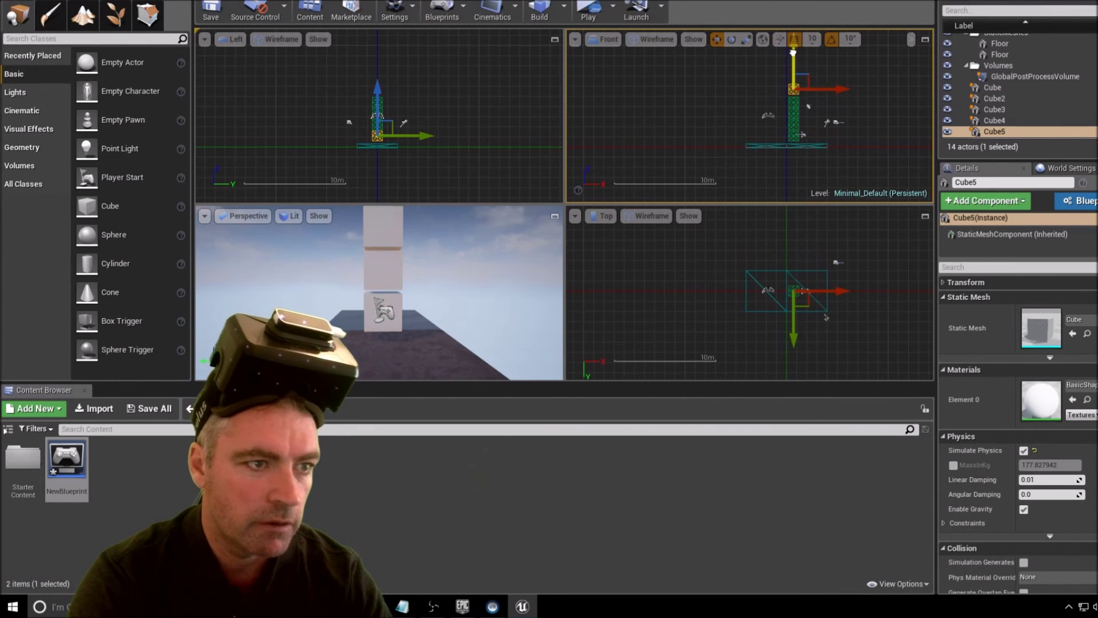
{"action": "key", "text": "ctrl+w"}
{"action": "left_click_drag", "start_coordinate": [794, 112], "coordinate": [796, 61]}
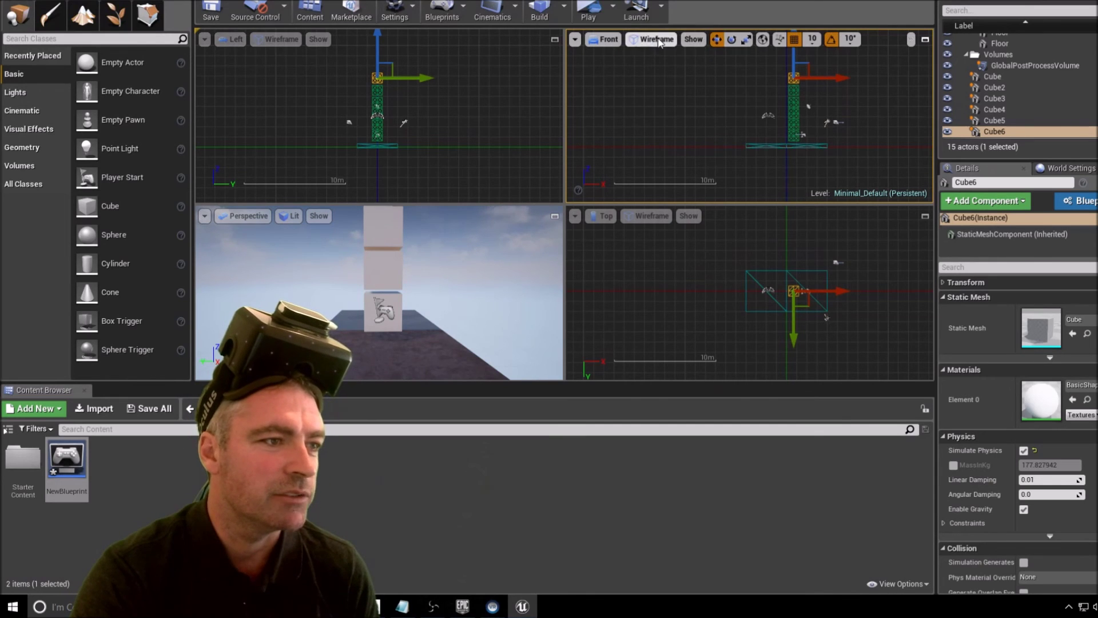
{"action": "left_click", "coordinate": [593, 8]}
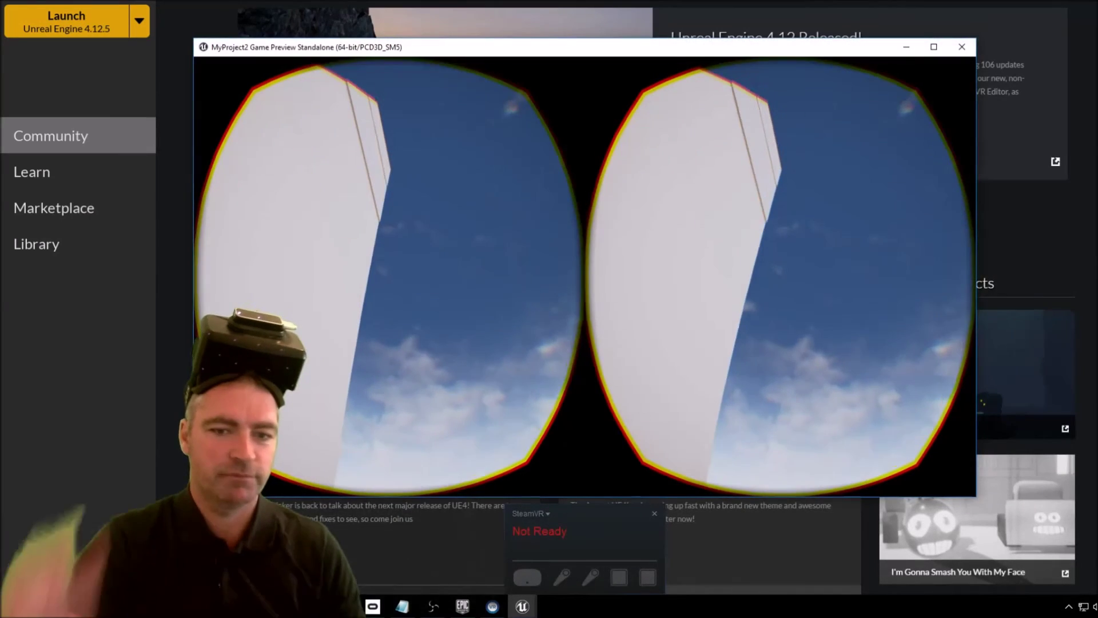